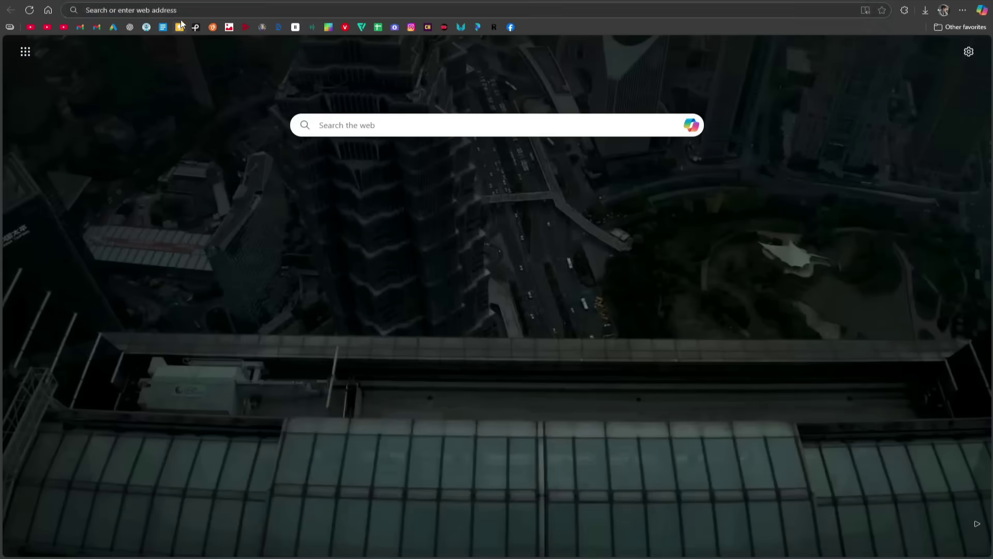
# Go to vmeg.ai, sign in with a Google account, and expand All Tools.
pyautogui.click(178, 10)
pyautogui.write('vmeg.ai')
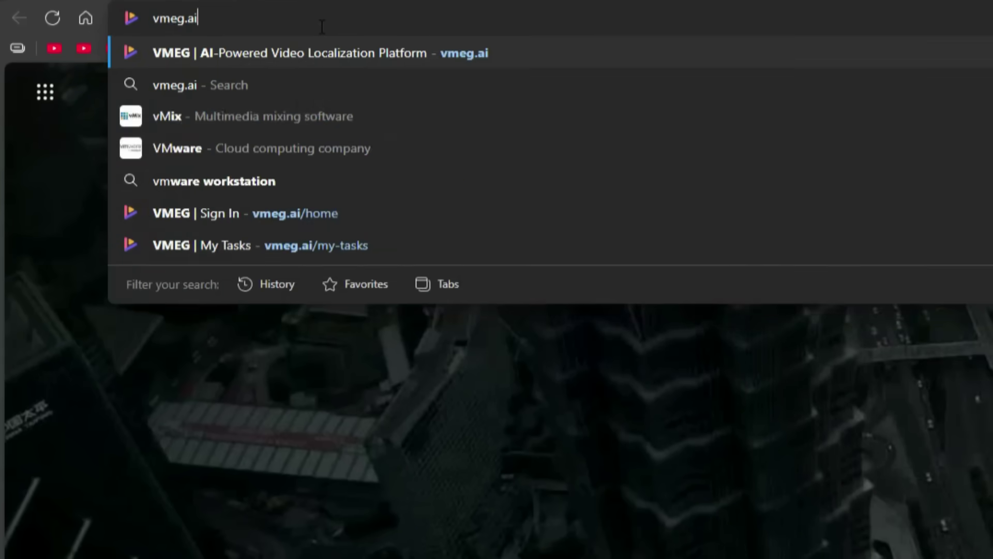
pyautogui.press('Return')
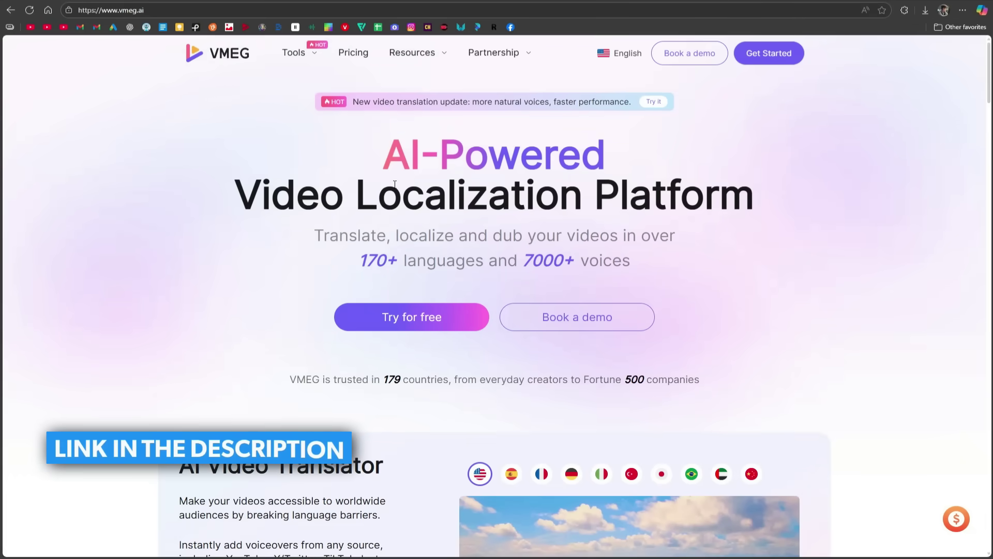
pyautogui.click(426, 322)
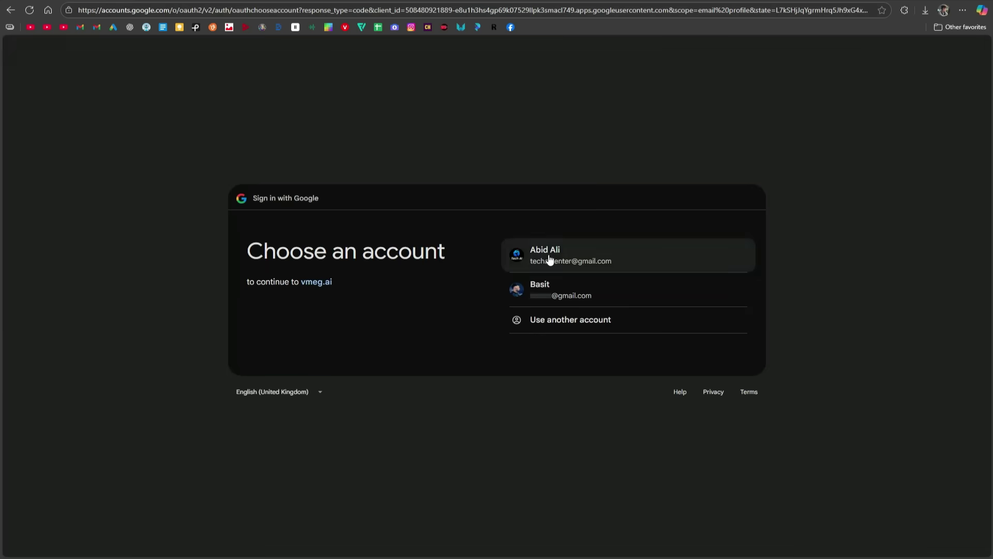
pyautogui.click(548, 255)
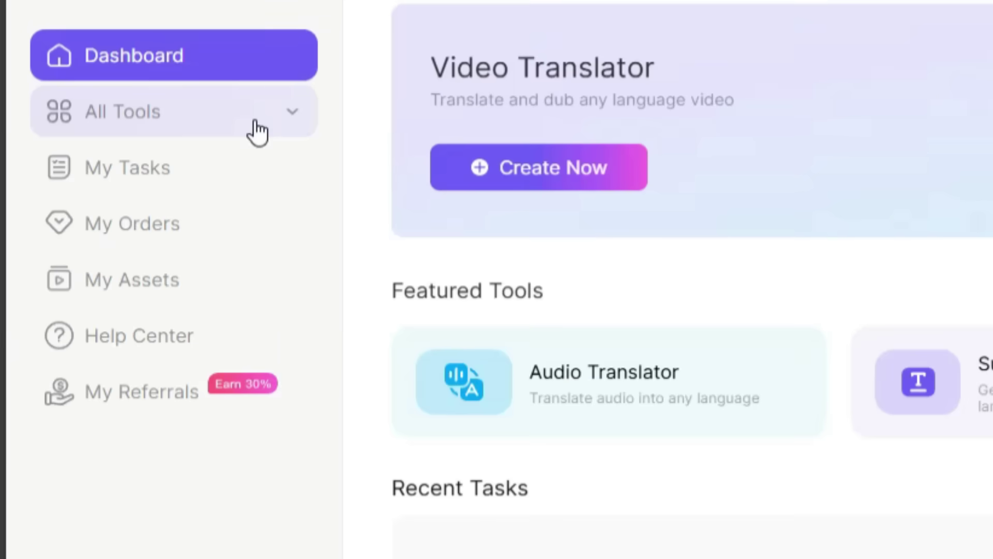
pyautogui.click(257, 130)
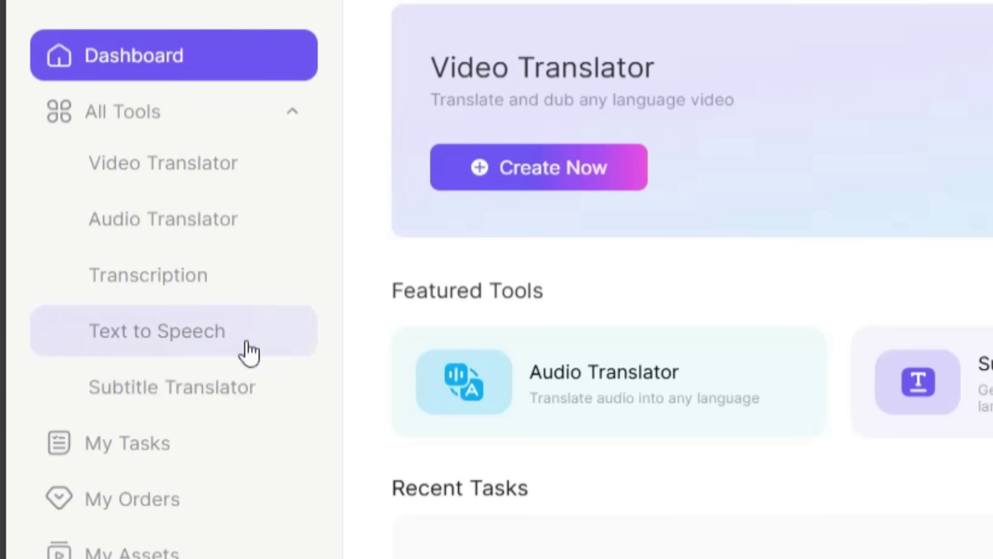
# Open Video Translator and upload Women Speaking about English.mp4 from the computer.
pyautogui.click(234, 174)
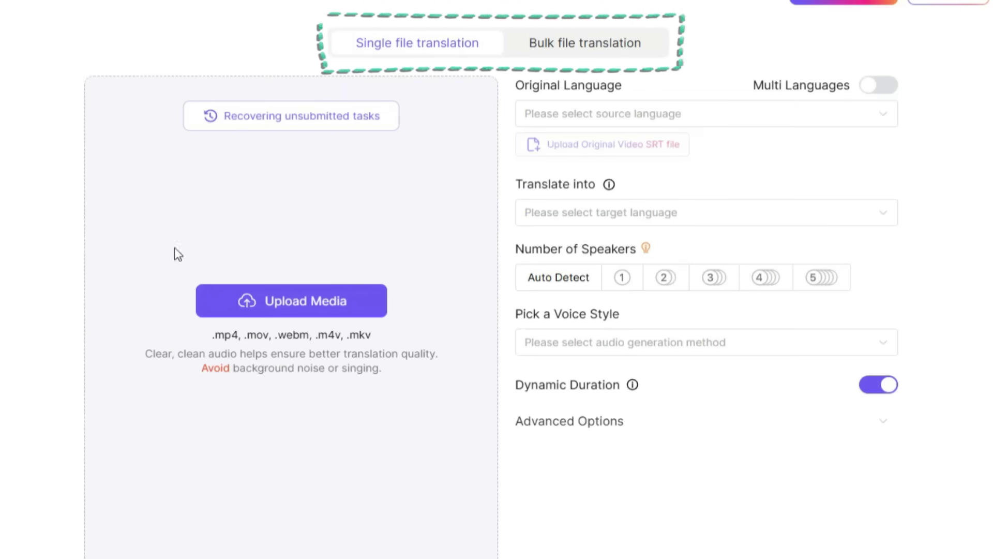
pyautogui.click(279, 302)
pyautogui.click(284, 309)
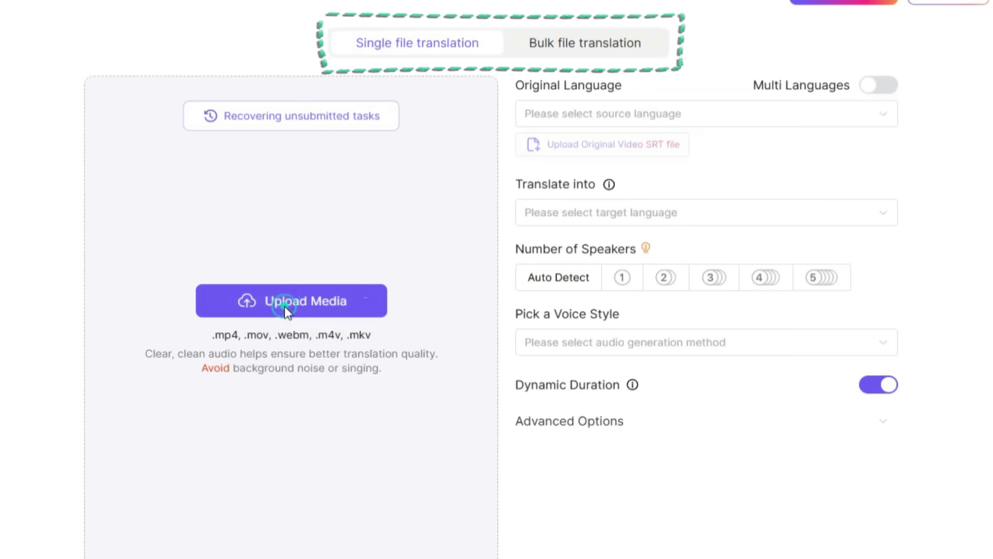
pyautogui.doubleClick(588, 348)
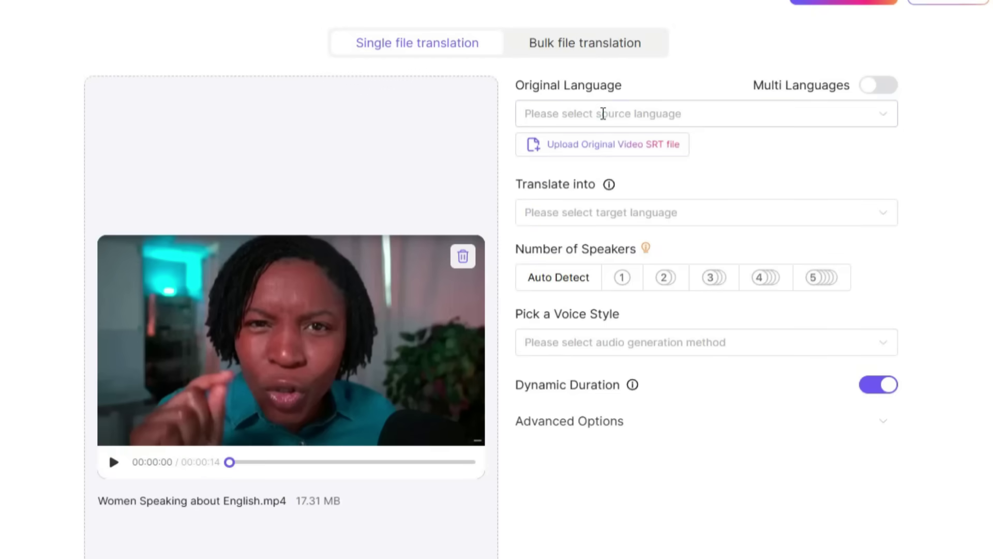
# Set the original language to English (United States) and browse the target languages.
pyautogui.click(603, 113)
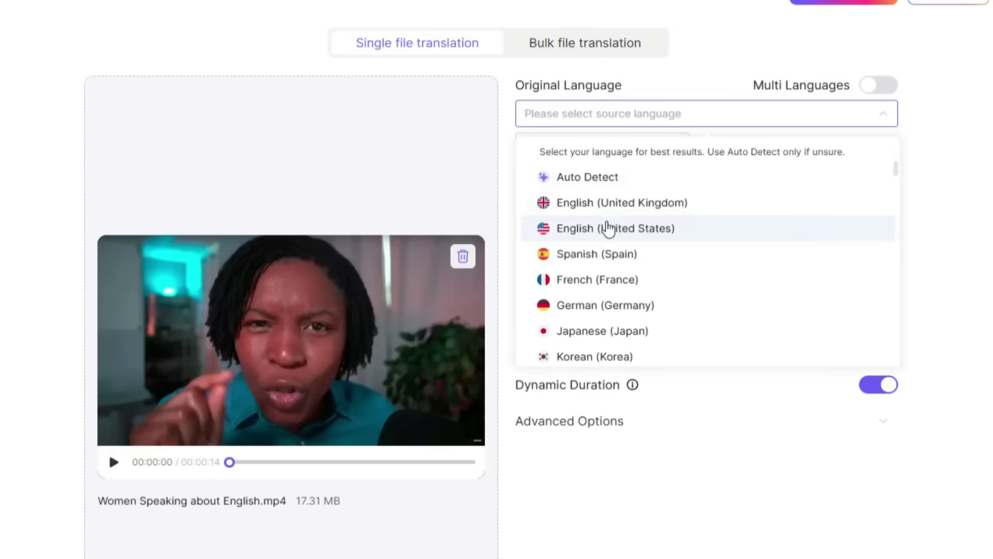
pyautogui.click(608, 228)
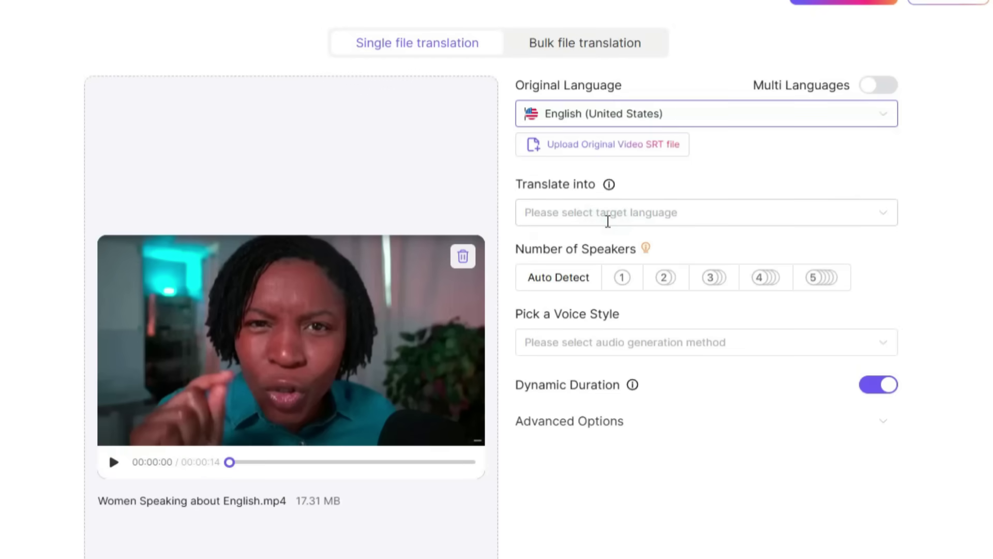
pyautogui.click(627, 212)
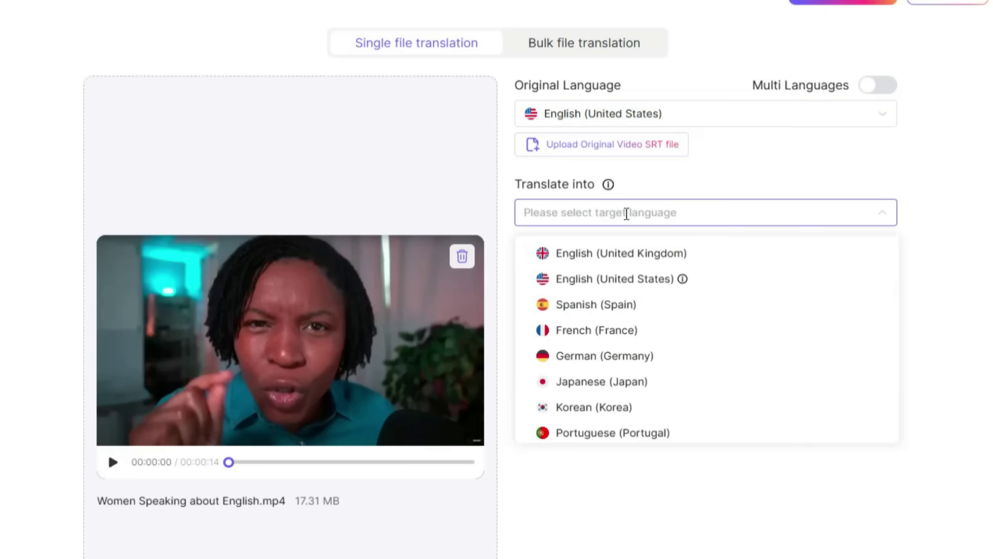
pyautogui.scroll(-15, 668, 305)
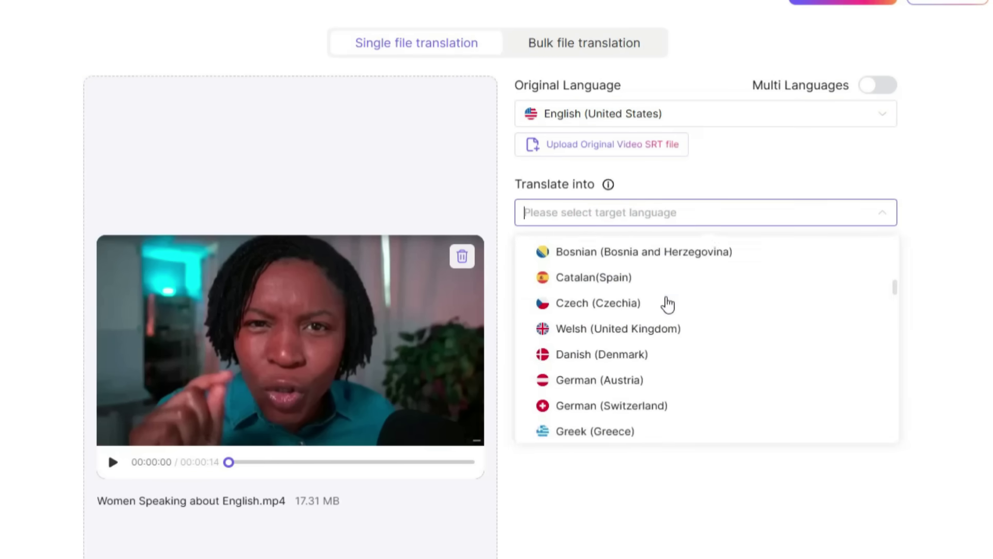
pyautogui.scroll(3, 668, 304)
pyautogui.scroll(-3, 666, 304)
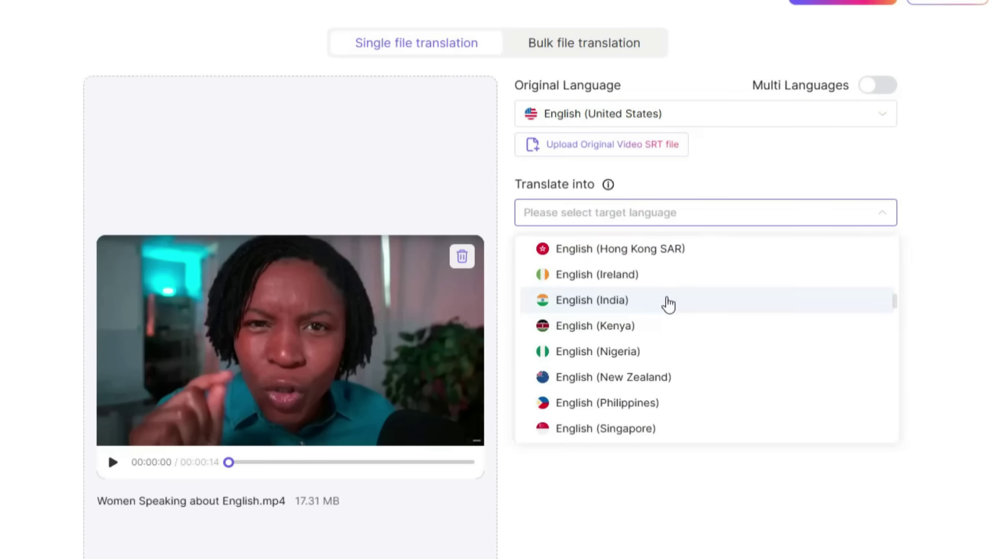
pyautogui.click(613, 207)
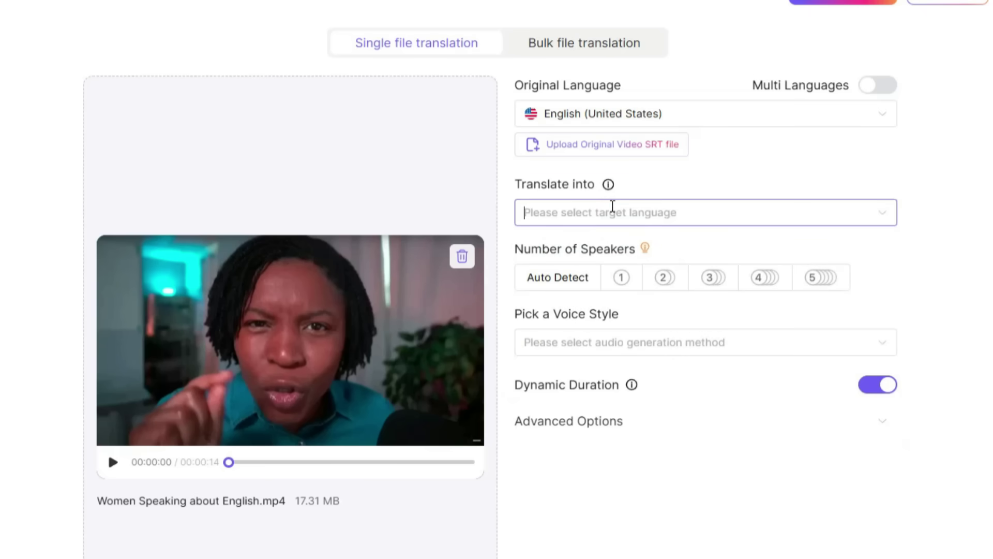
# Choose Hindi (India) as target, one speaker, and Clone Your Video Voices.
pyautogui.write('hin')
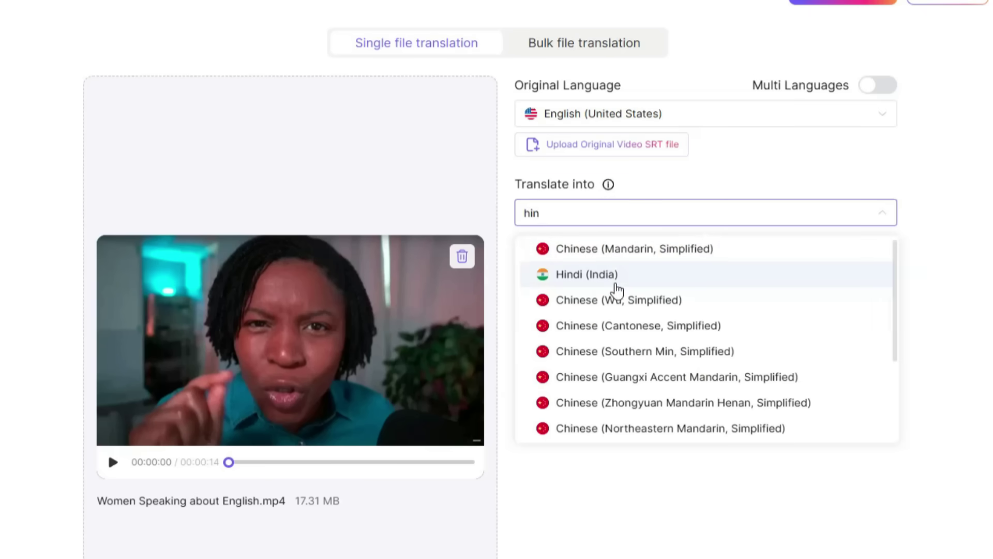
pyautogui.click(615, 279)
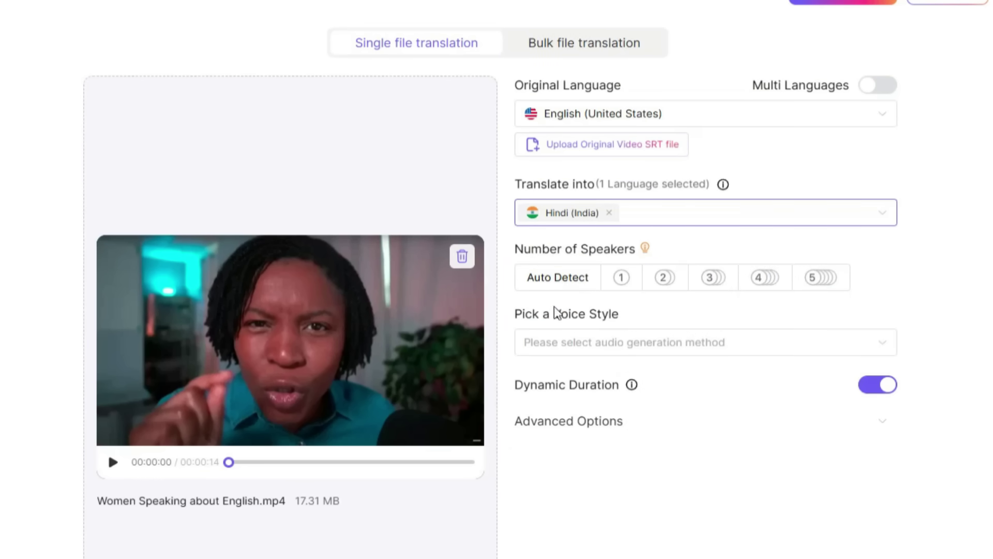
pyautogui.click(624, 279)
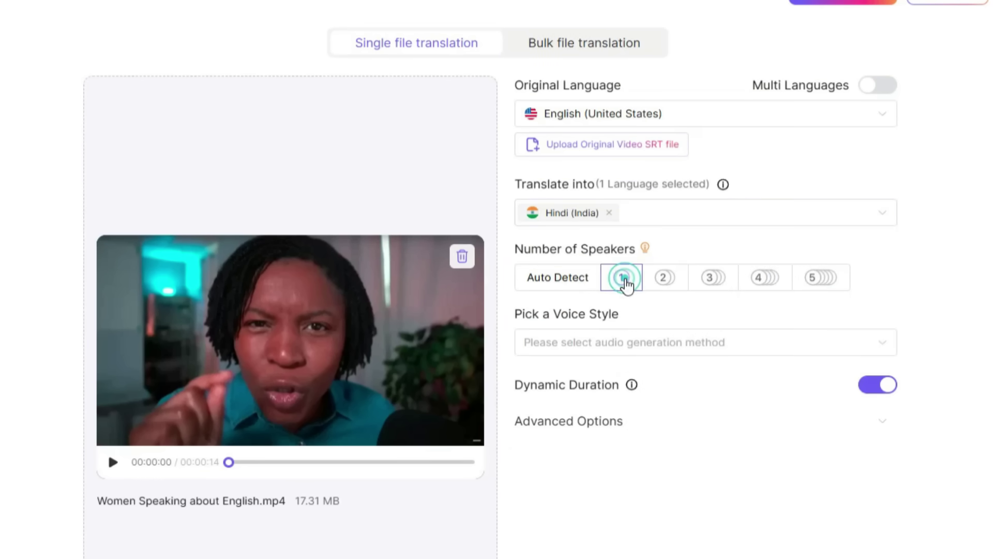
pyautogui.click(629, 339)
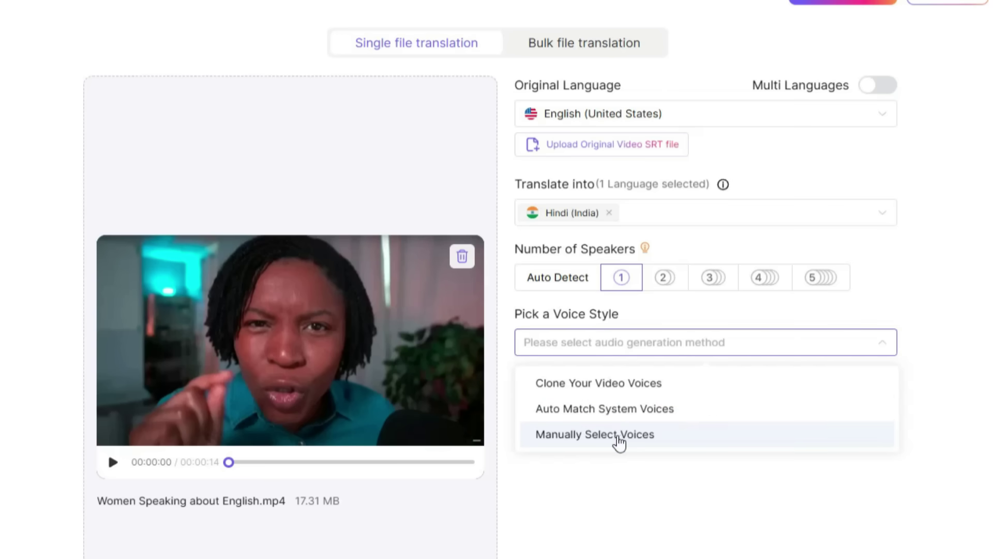
pyautogui.click(593, 394)
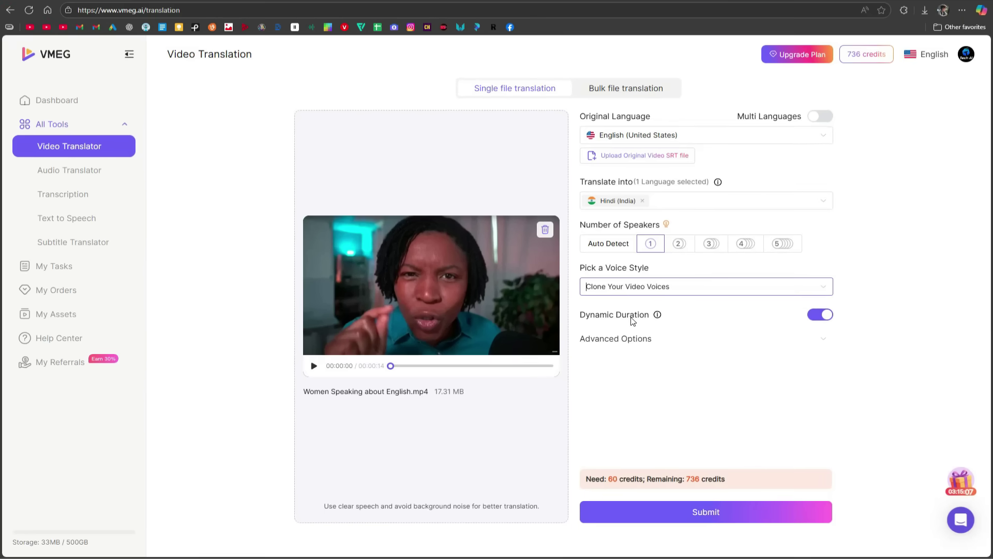
# Submit the translation and confirm spending 60 credits.
pyautogui.click(704, 513)
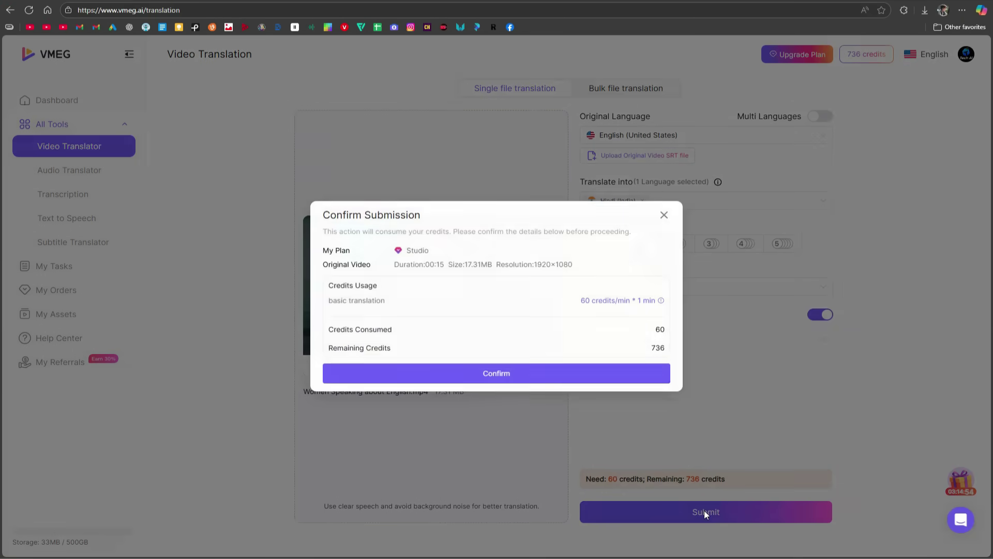
pyautogui.click(533, 374)
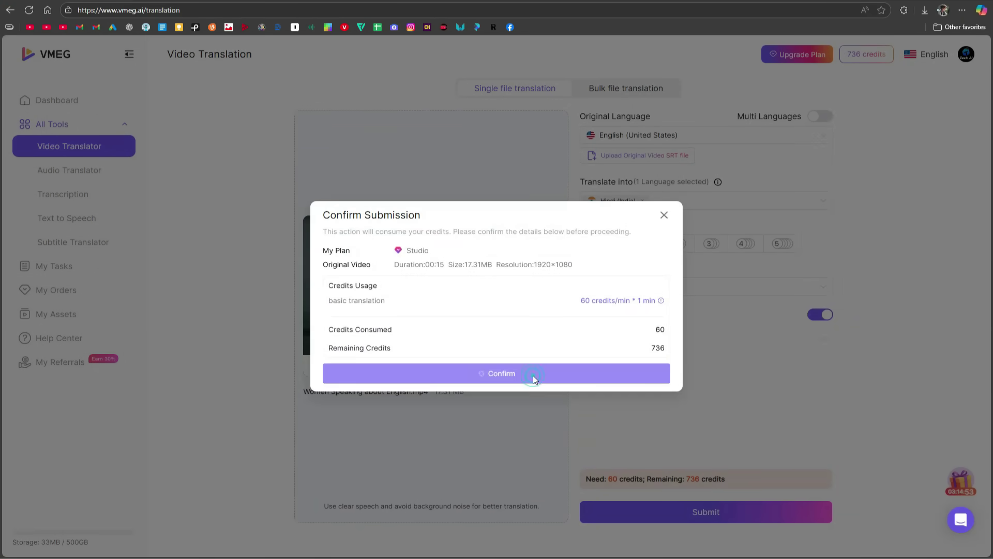
pyautogui.moveTo(463, 325)
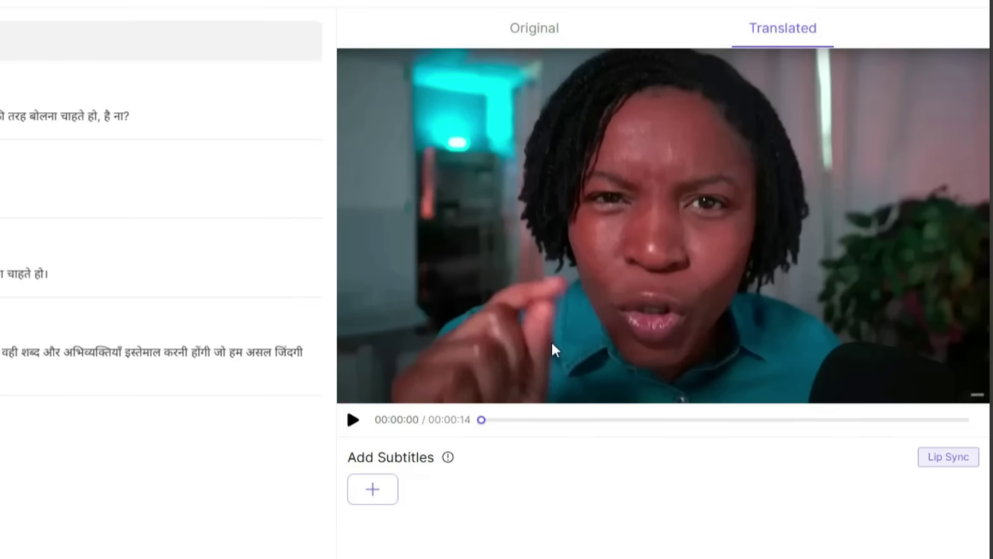
# Preview the original clip, then play the Hindi translation and pause it around 00:00:07.
pyautogui.click(527, 44)
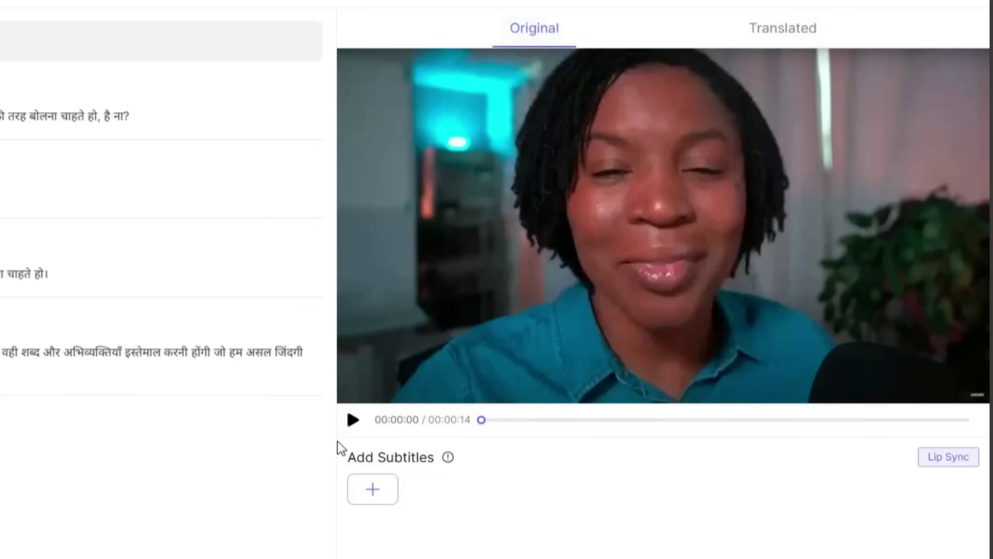
pyautogui.click(353, 425)
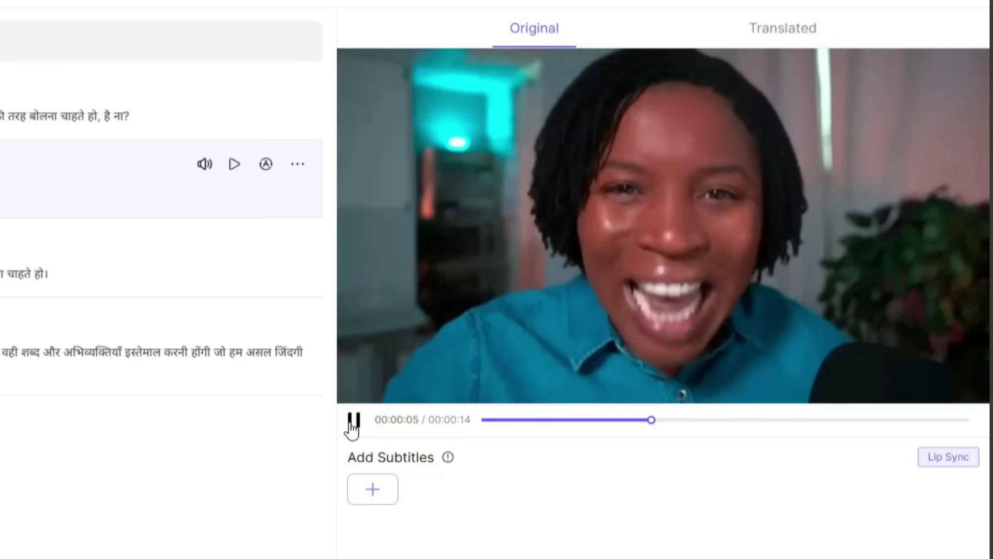
pyautogui.click(352, 425)
pyautogui.click(783, 30)
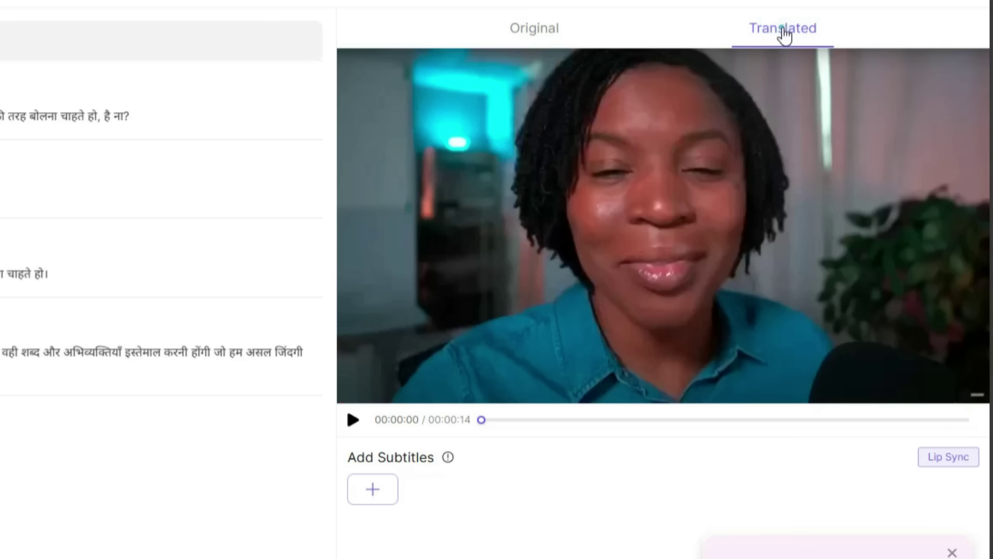
pyautogui.click(353, 422)
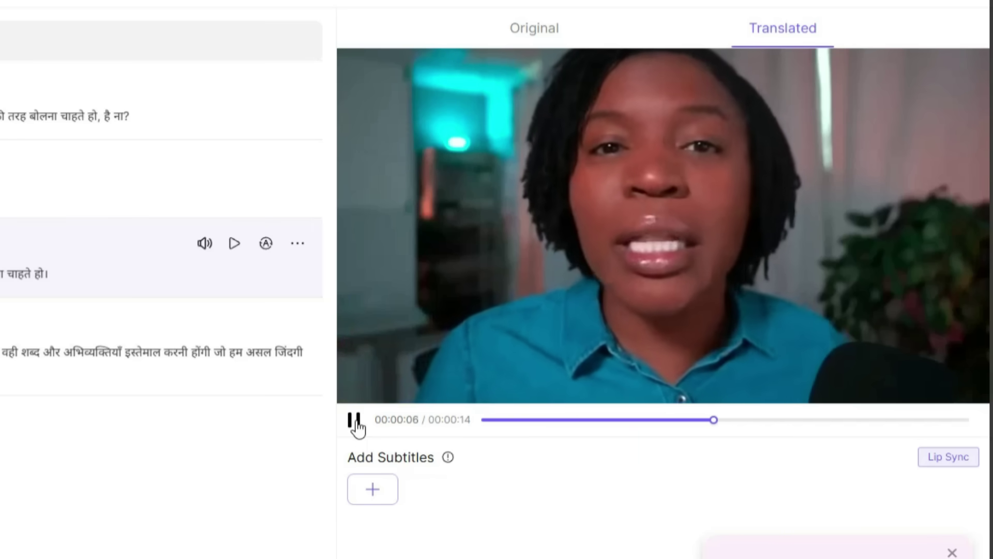
pyautogui.click(355, 421)
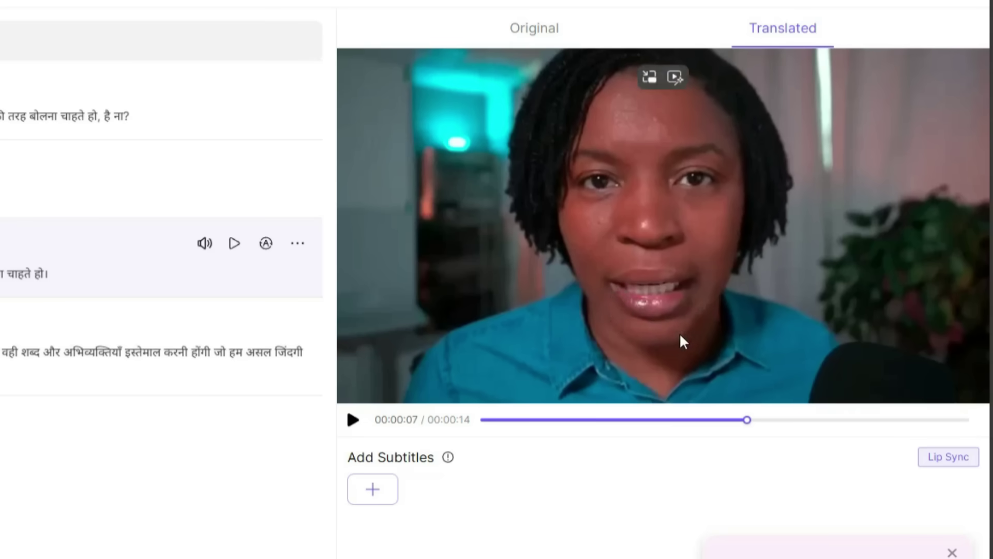
# Apply lip sync for 30 credits and download the video-translation-result MP4.
pyautogui.click(937, 458)
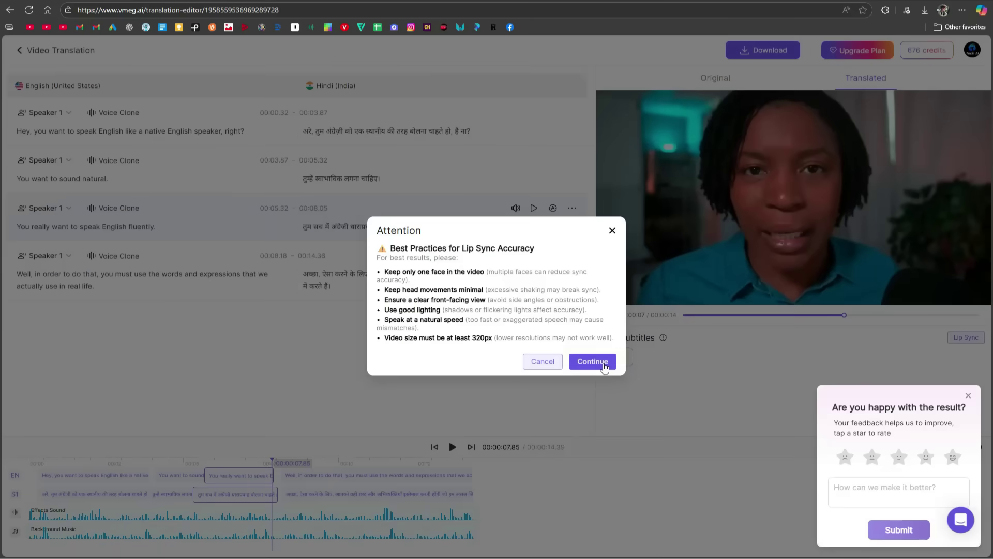
pyautogui.click(592, 362)
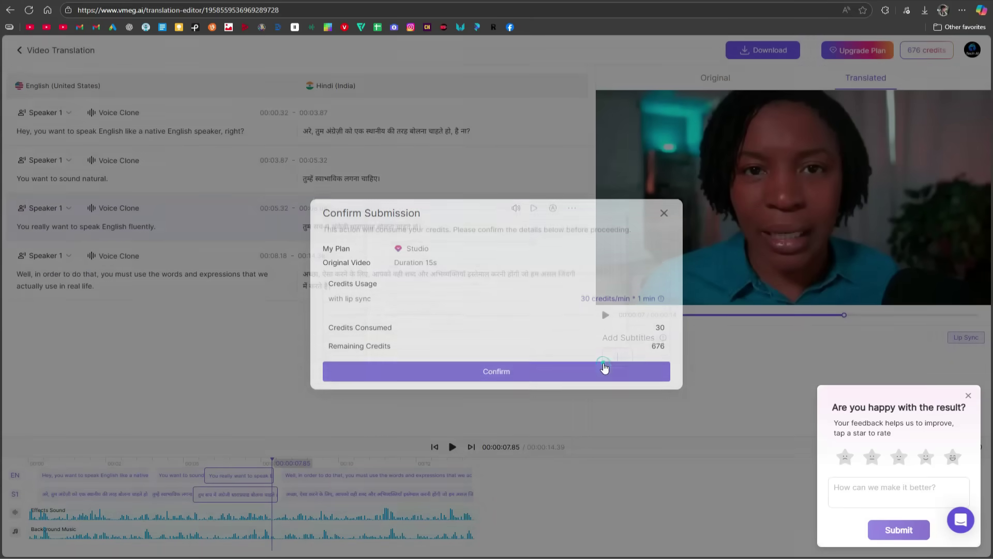
pyautogui.click(583, 374)
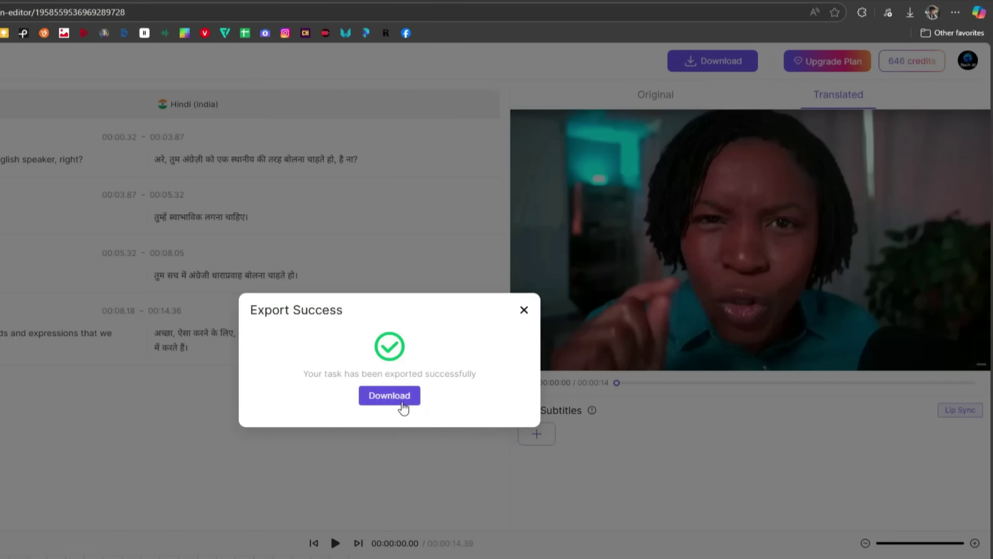
pyautogui.click(397, 396)
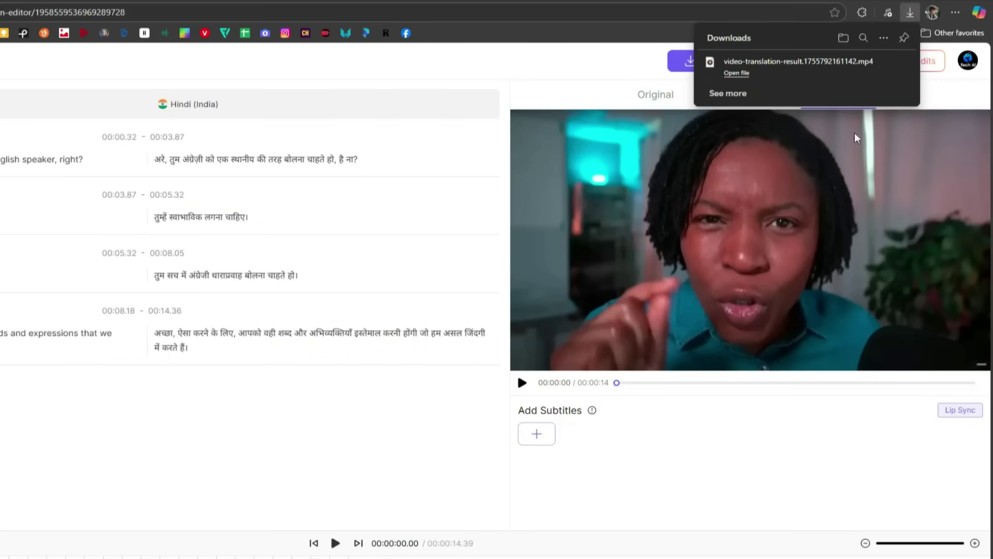
pyautogui.click(804, 76)
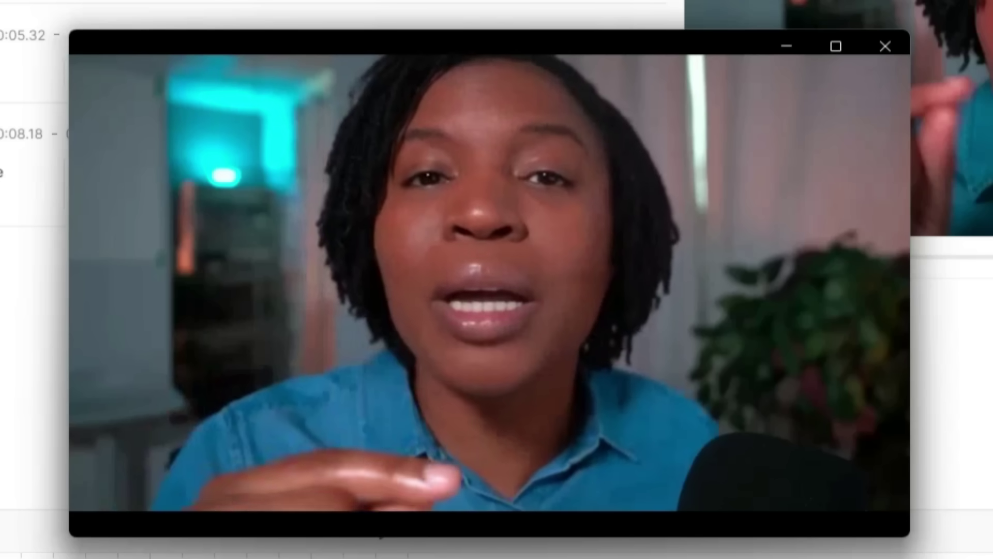
pyautogui.moveTo(909, 343)
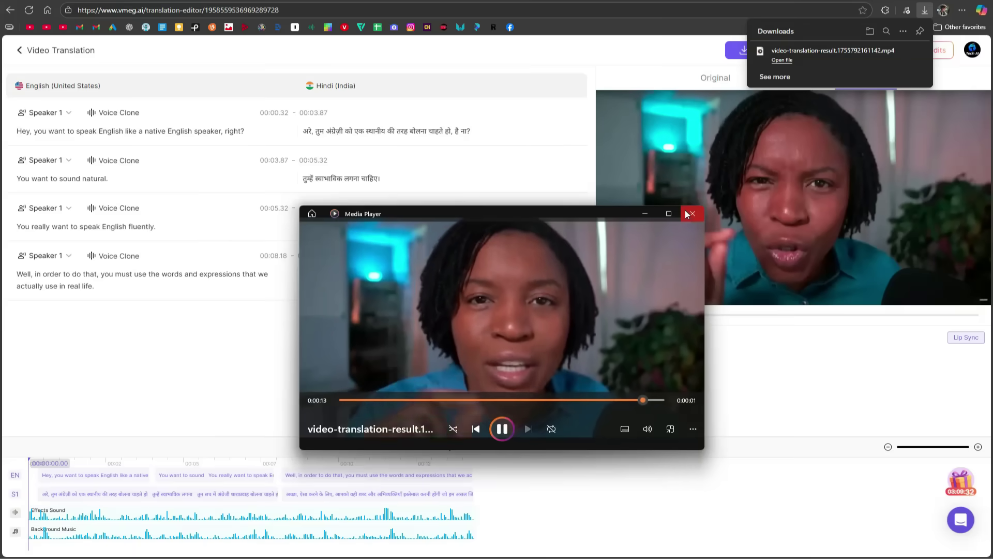
pyautogui.click(846, 79)
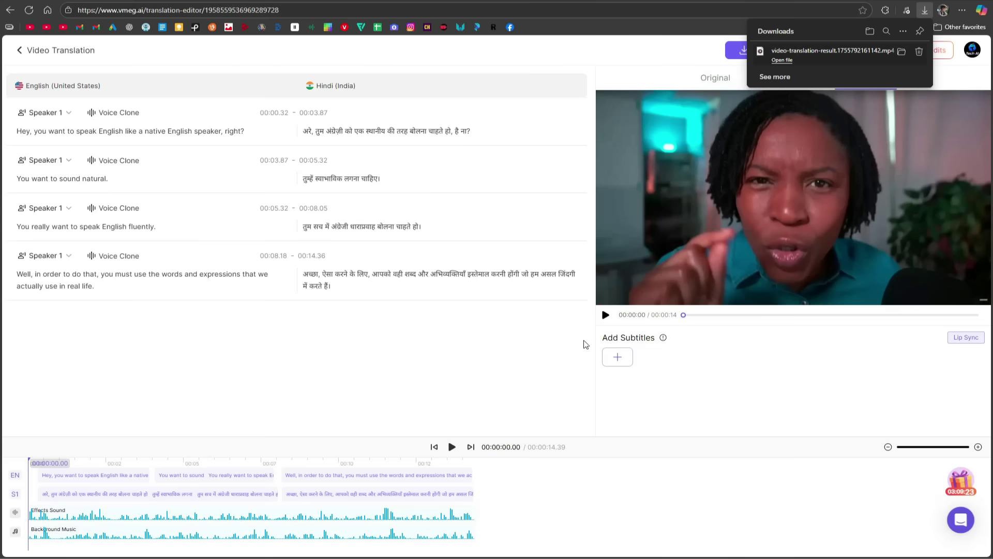
# Open and dismiss the subtitle styles, then select the first segment's Hindi text.
pyautogui.click(616, 358)
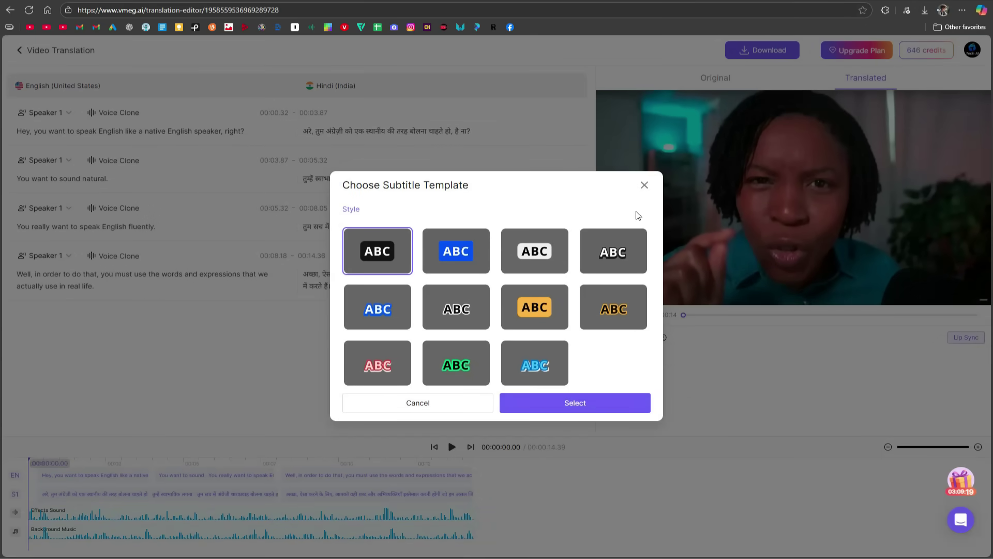
pyautogui.click(644, 186)
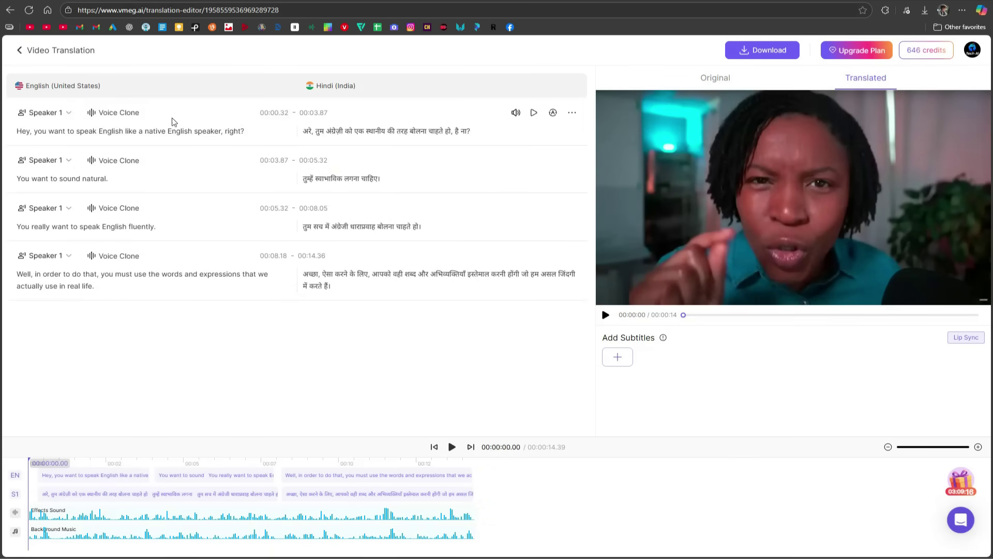
pyautogui.click(99, 131)
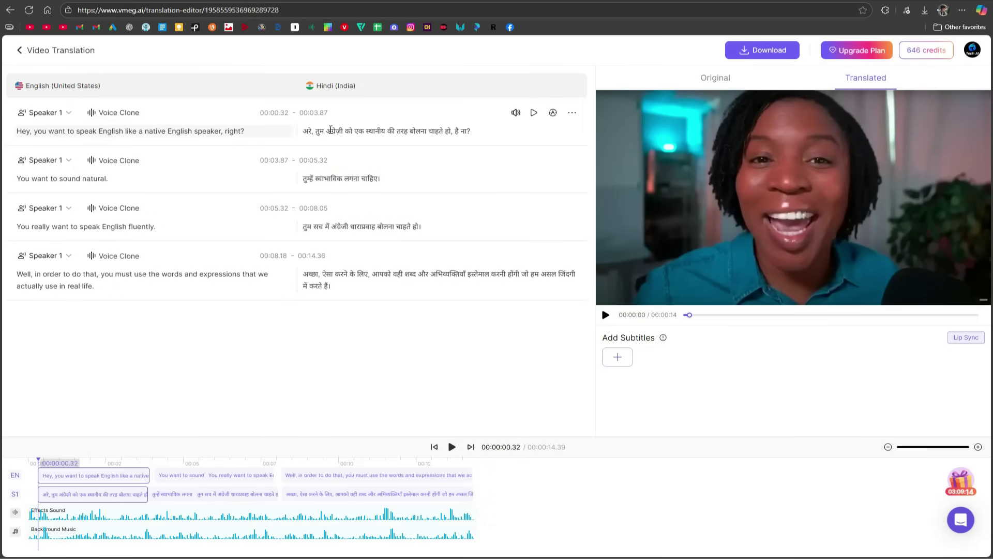
pyautogui.click(330, 130)
pyautogui.click(367, 131)
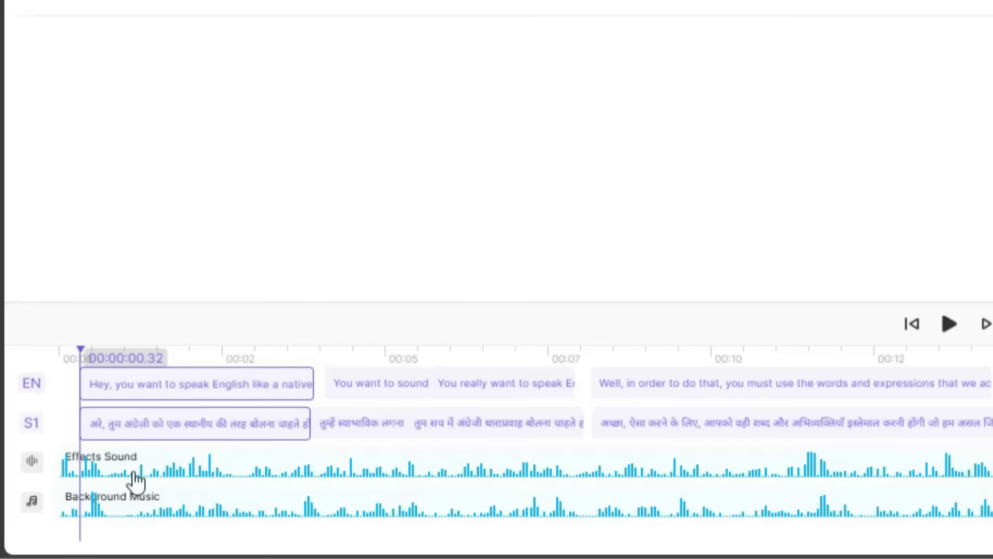
# Raise the Background Music track volume from 1 to 2.3, then open the download options.
pyautogui.click(71, 515)
pyautogui.click(190, 521)
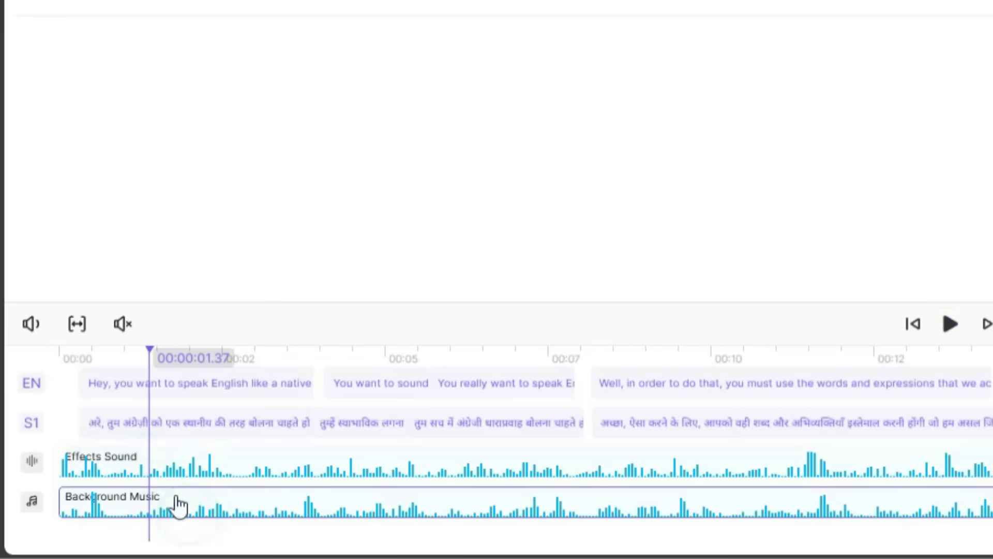
pyautogui.click(31, 323)
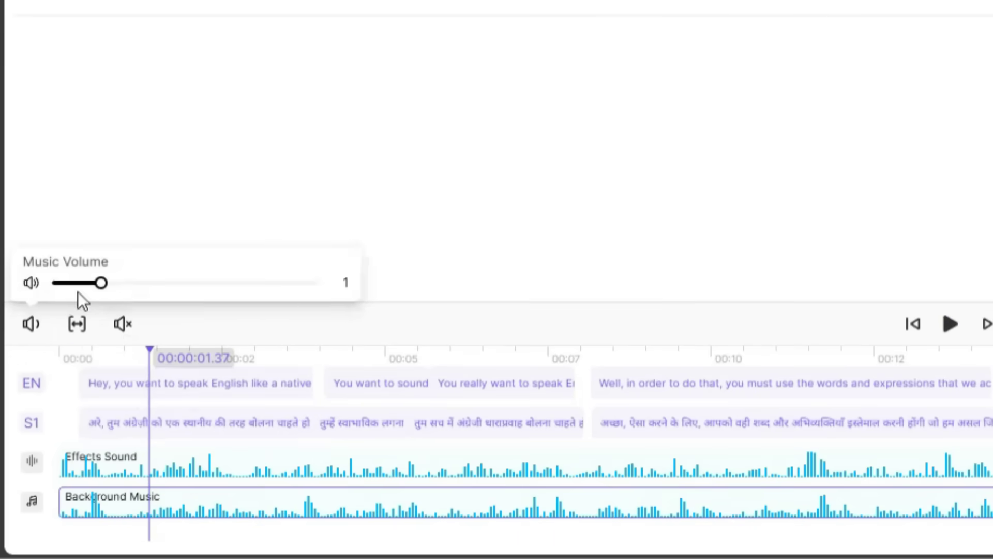
pyautogui.moveTo(100, 282); pyautogui.dragTo(169, 284)
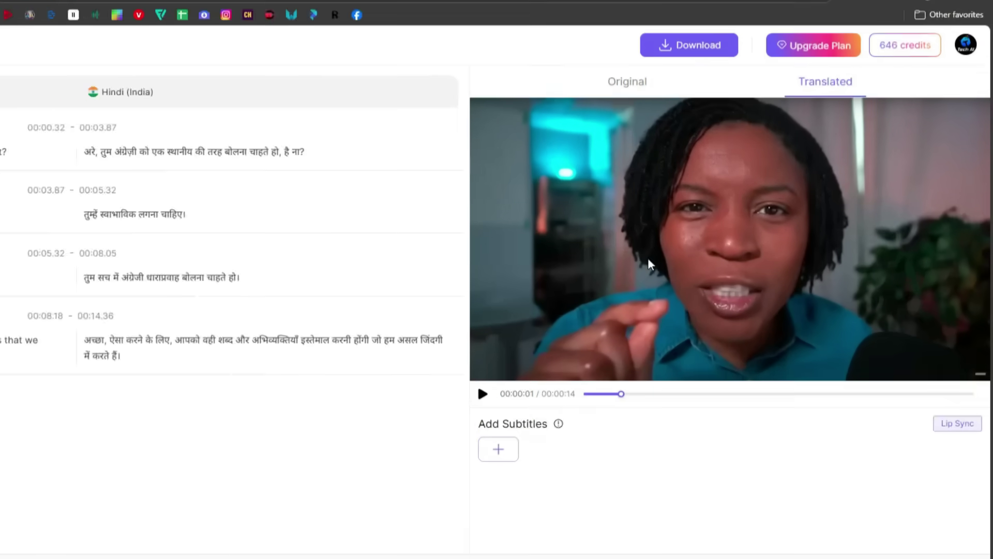
pyautogui.click(760, 49)
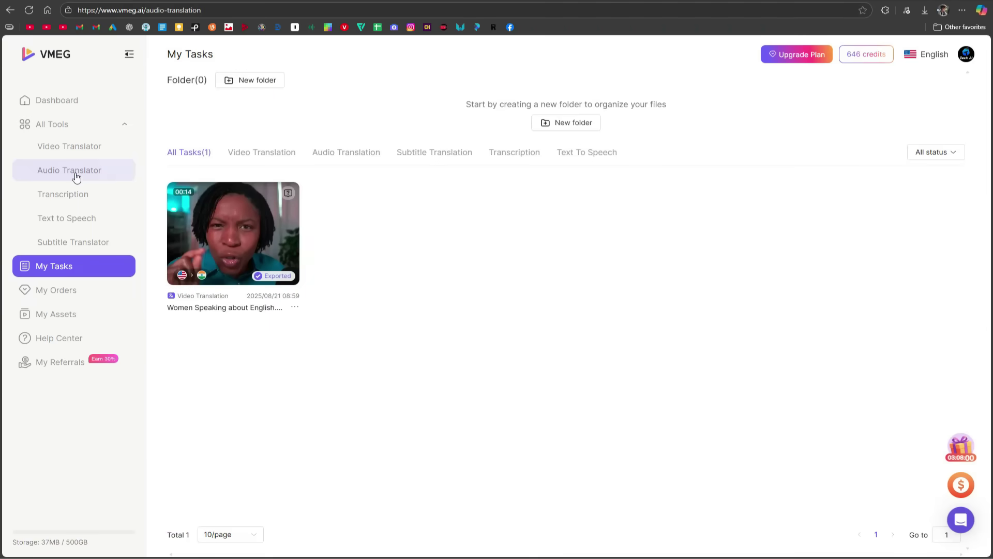
# Open Audio Translator and upload right hair short intro.mp3 from the computer.
pyautogui.click(77, 177)
pyautogui.click(433, 259)
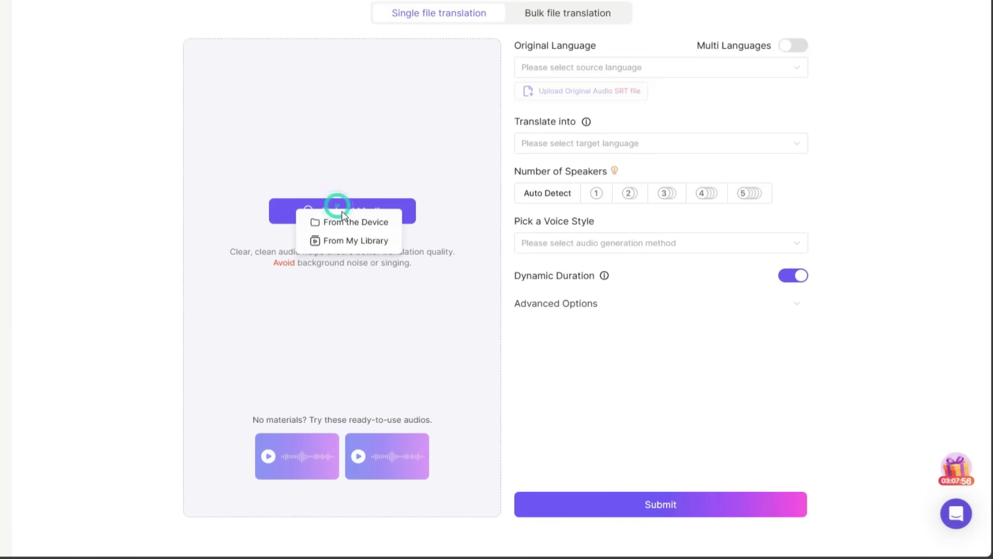
pyautogui.click(344, 221)
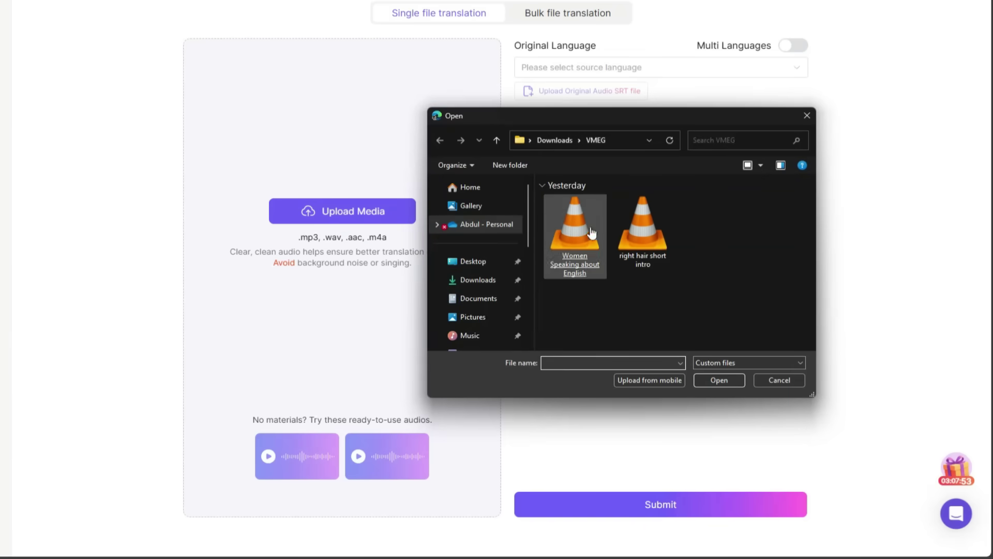
pyautogui.doubleClick(643, 227)
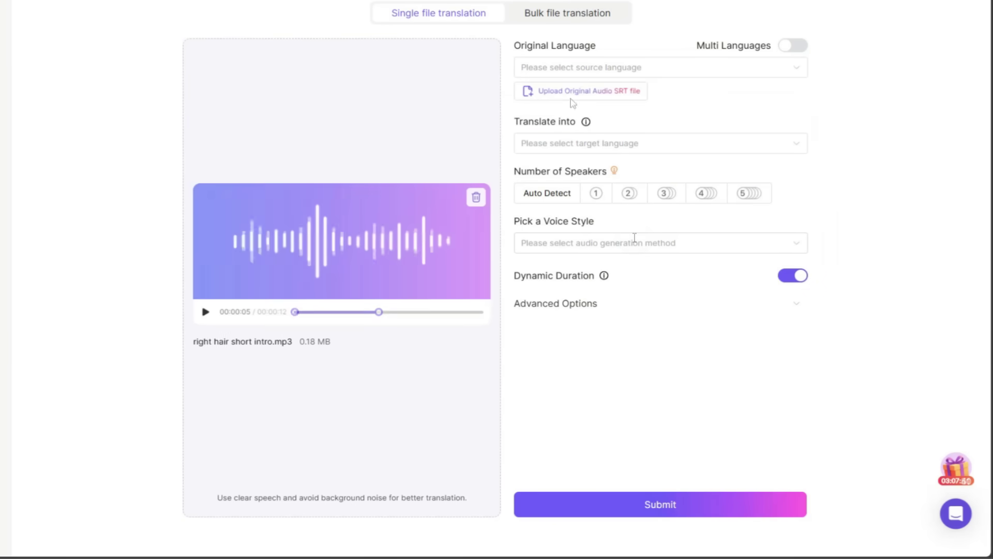
# Set the translation from English (United States) to French (France).
pyautogui.click(581, 71)
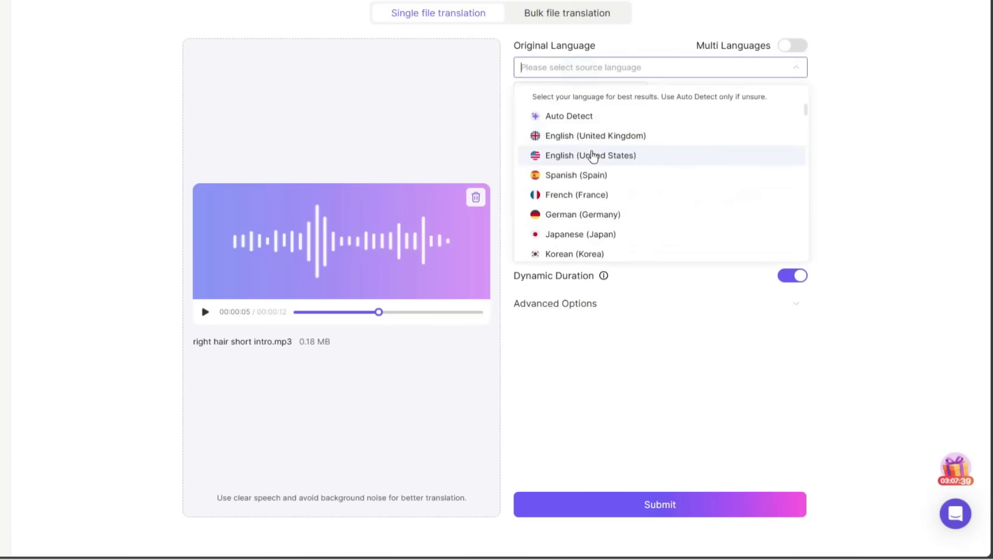
pyautogui.click(592, 155)
pyautogui.click(591, 144)
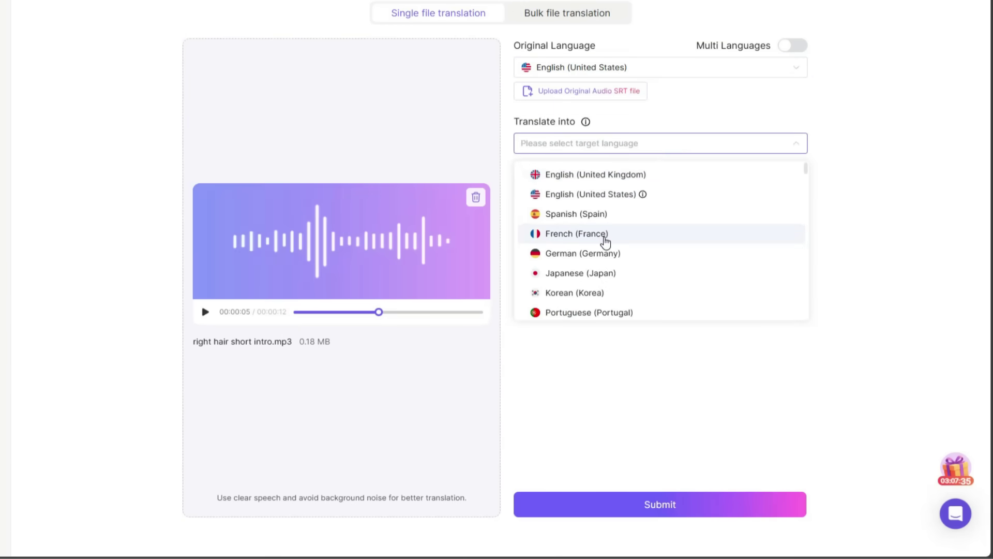
pyautogui.click(605, 239)
pyautogui.click(632, 341)
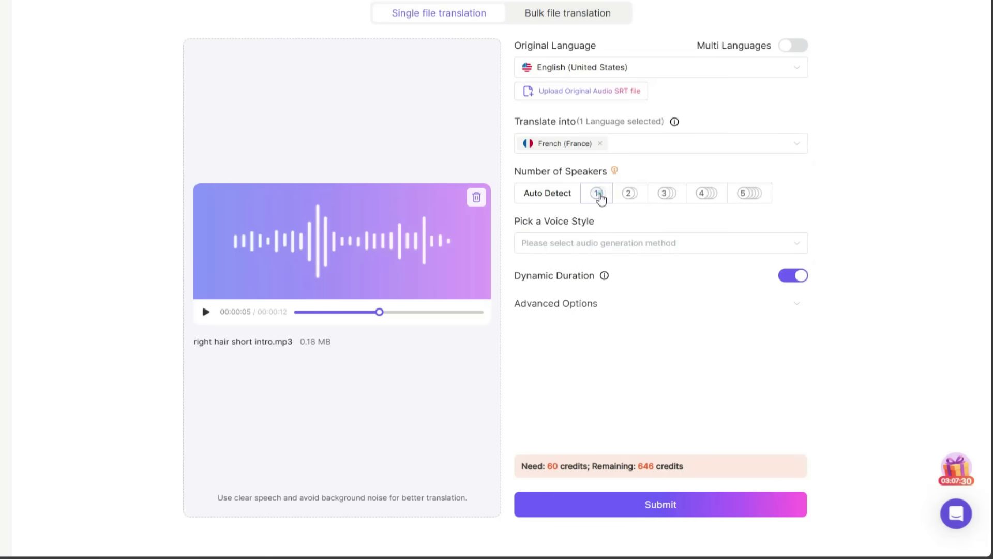
# Use one speaker with a cloned voice and submit for 60 credits.
pyautogui.click(597, 194)
pyautogui.click(592, 241)
pyautogui.click(585, 274)
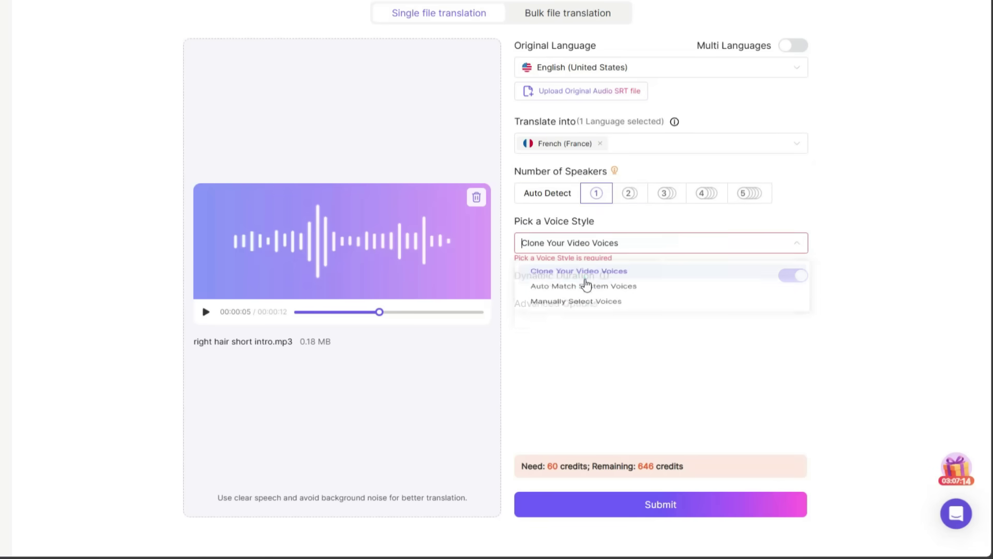
pyautogui.click(663, 504)
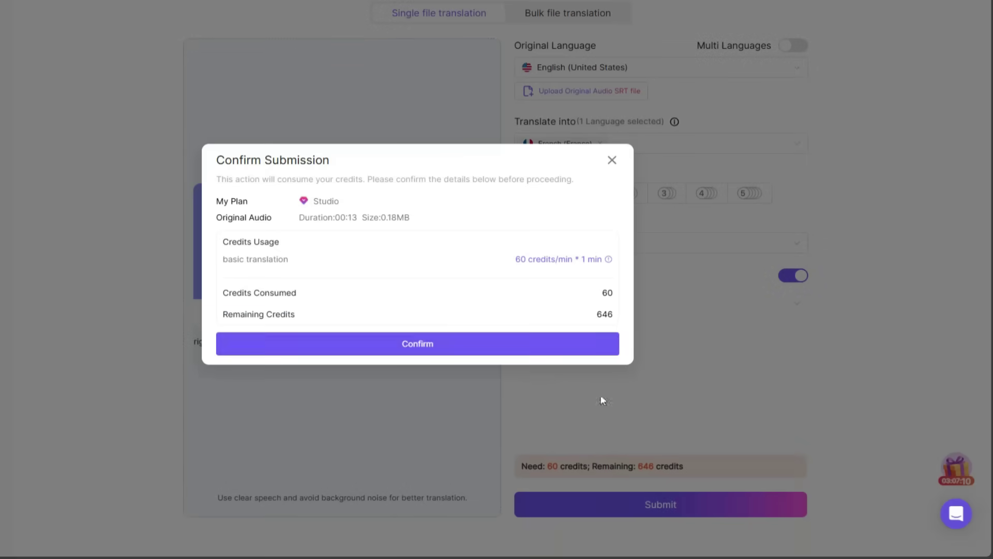
pyautogui.click(457, 341)
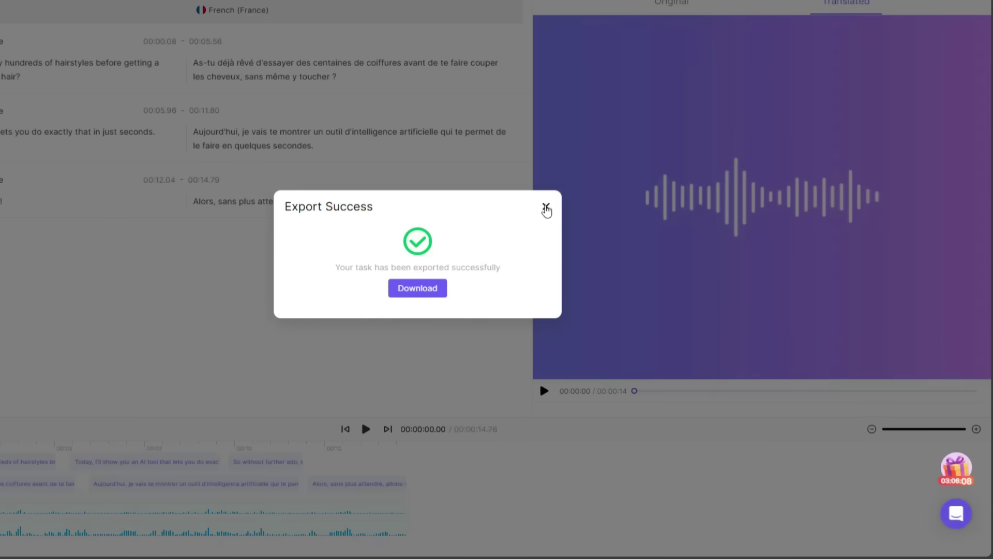
# Play the original English audio, then the French translation, and open the download options.
pyautogui.click(546, 208)
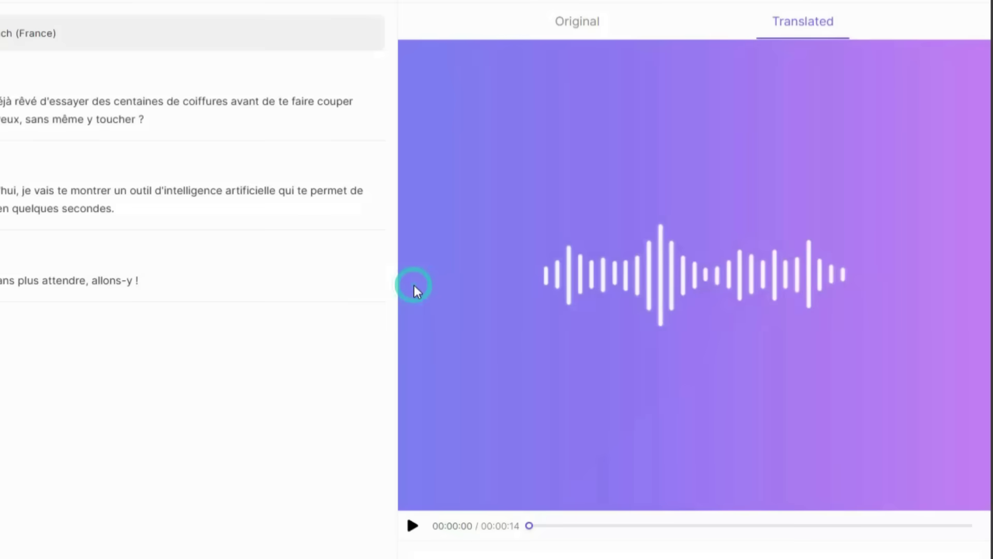
pyautogui.click(587, 27)
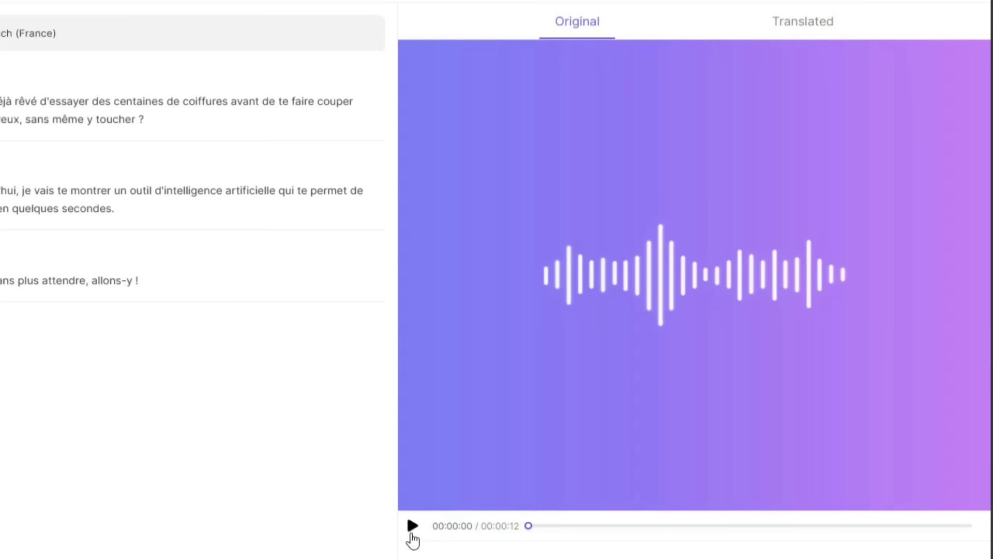
pyautogui.click(412, 529)
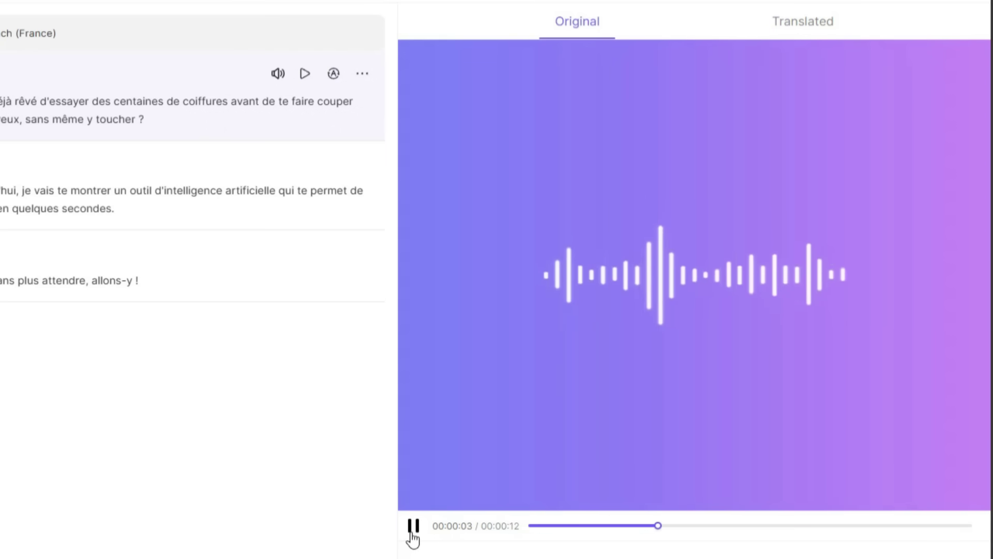
pyautogui.click(413, 526)
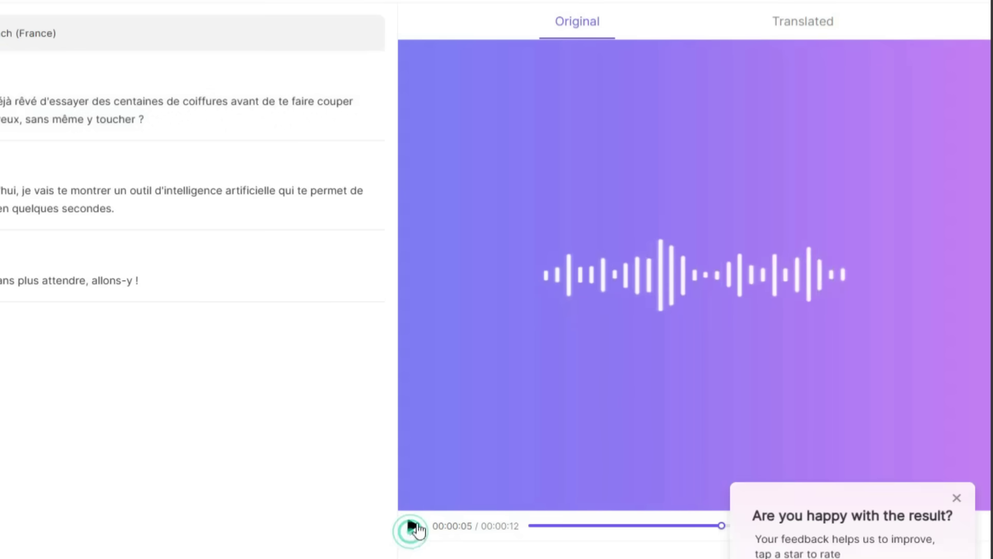
pyautogui.click(795, 24)
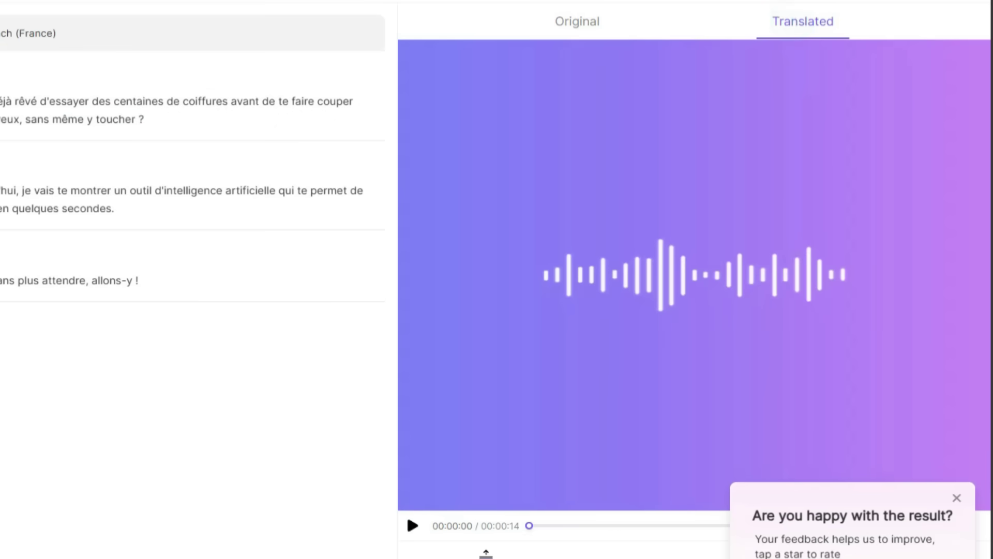
pyautogui.click(411, 526)
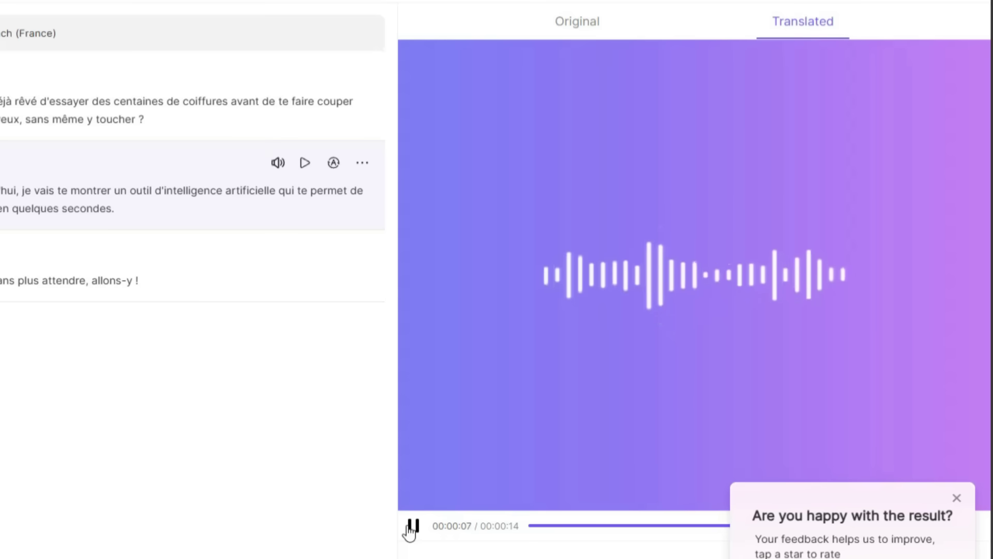
pyautogui.click(411, 528)
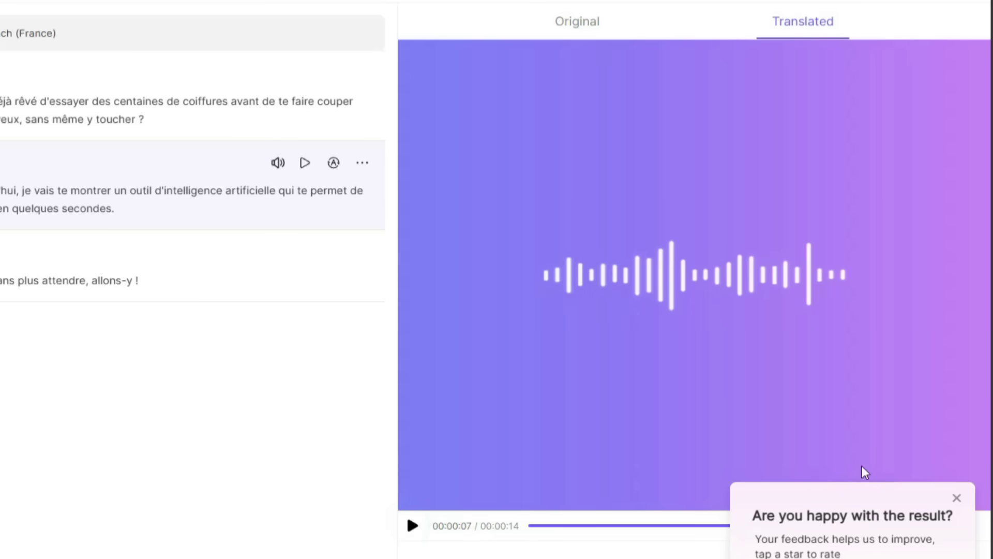
pyautogui.click(783, 49)
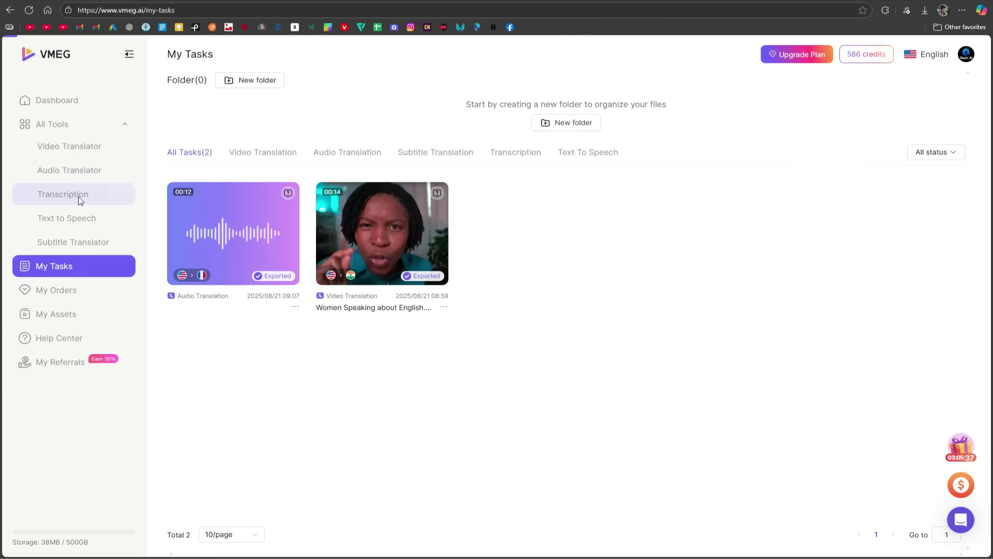
# Open Transcription and upload the Women Speaking about English video from the computer.
pyautogui.click(80, 200)
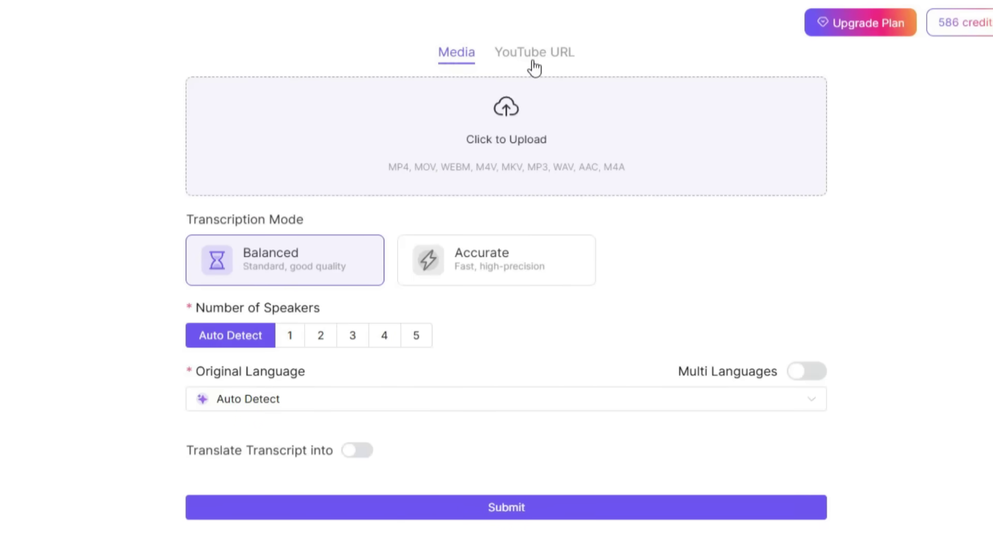
pyautogui.click(508, 117)
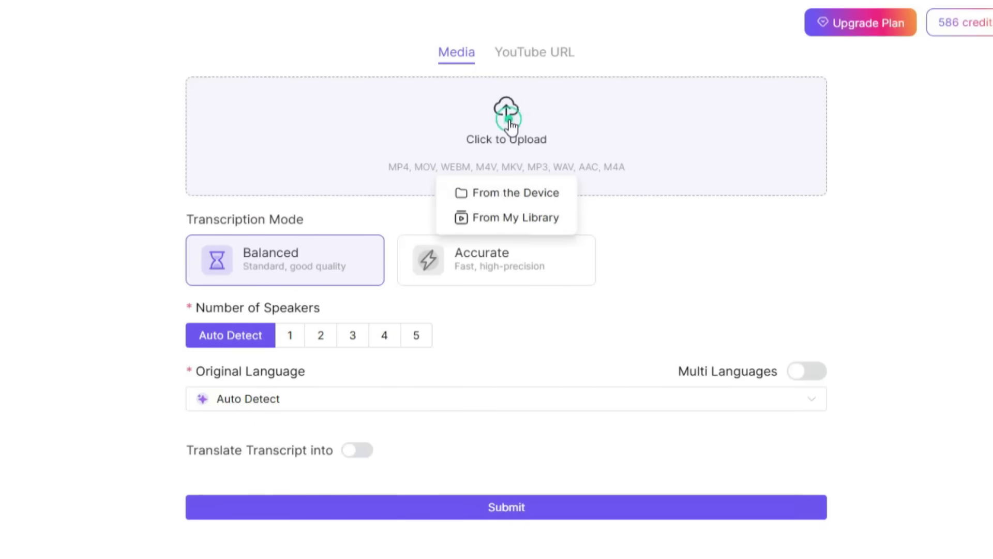
pyautogui.click(509, 198)
pyautogui.doubleClick(681, 351)
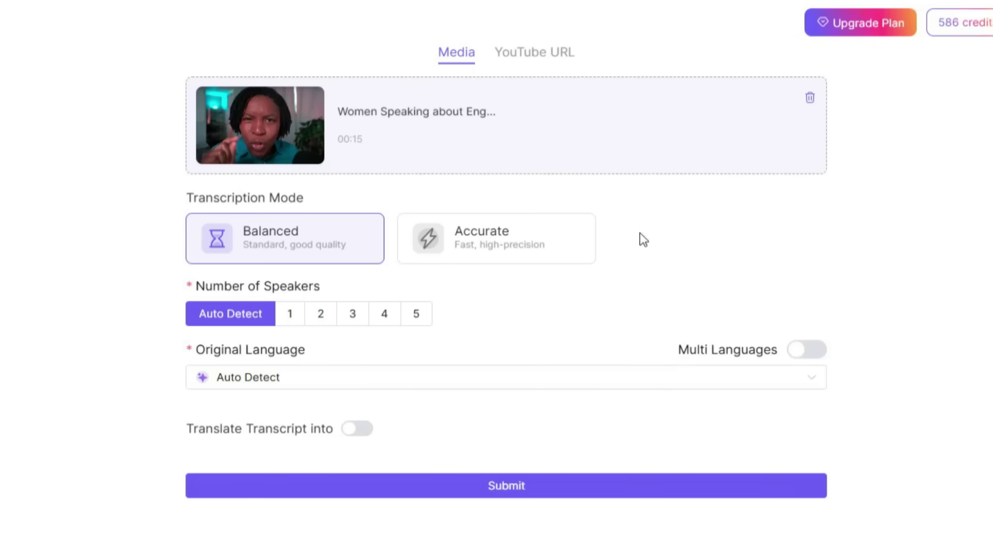
# Try Accurate mode and 1 speaker, then revert to Balanced and automatic speaker detection.
pyautogui.click(451, 242)
pyautogui.click(310, 238)
pyautogui.click(292, 319)
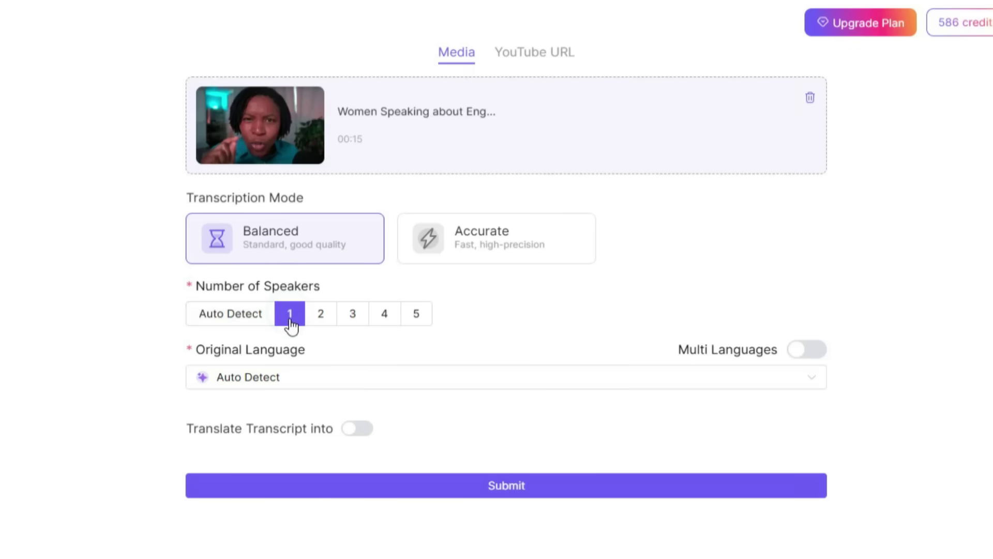
pyautogui.click(246, 321)
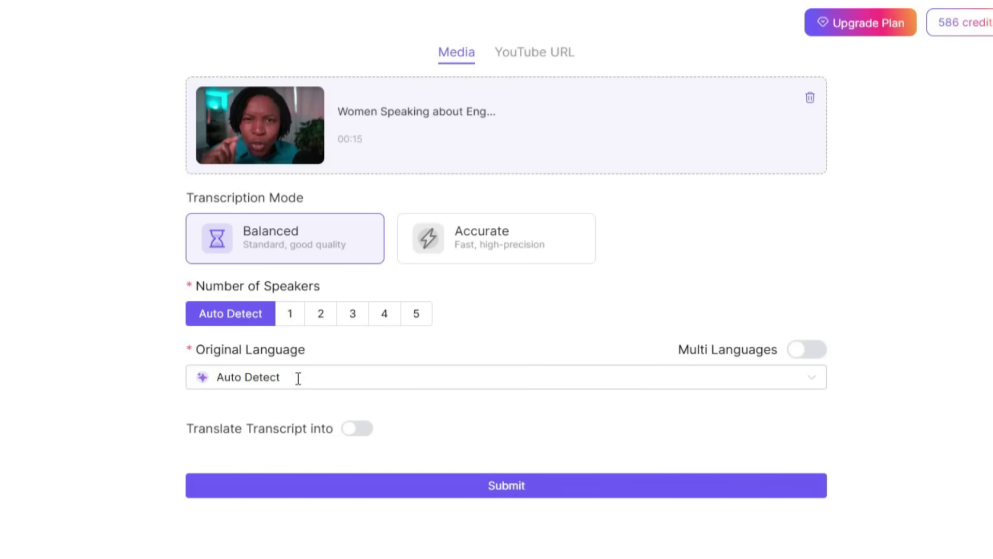
# Leave transcript translation and multiple languages off, then submit the transcription.
pyautogui.click(361, 433)
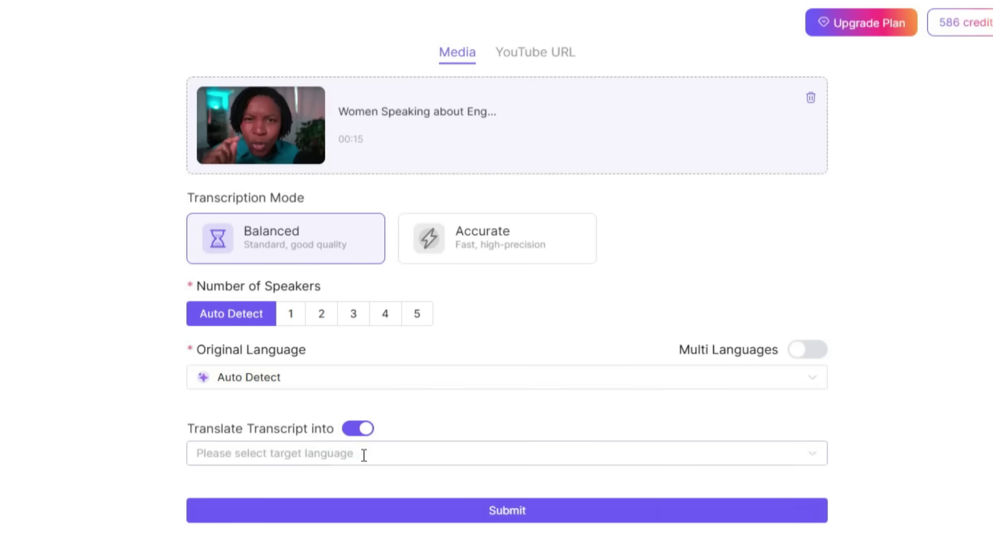
pyautogui.click(364, 452)
pyautogui.click(363, 454)
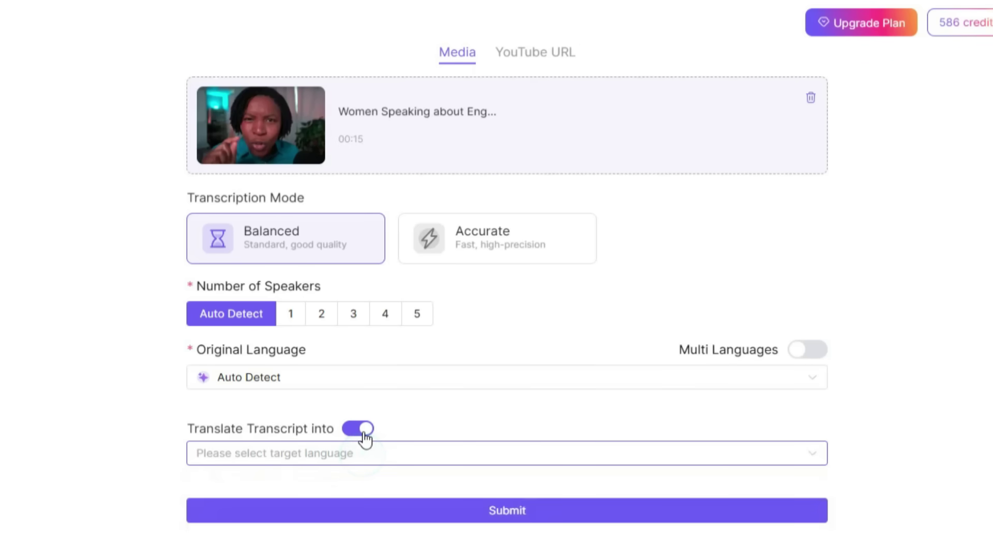
pyautogui.click(364, 437)
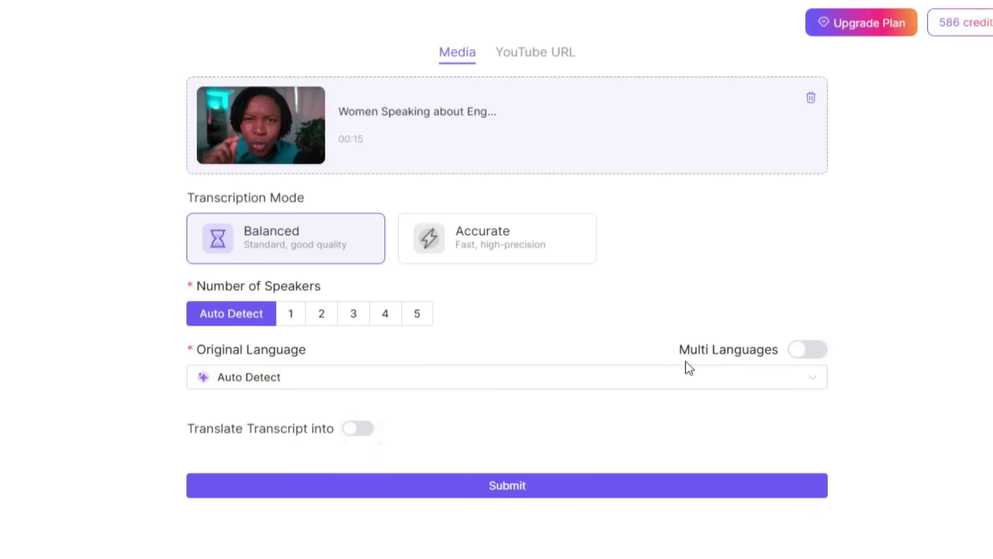
pyautogui.click(803, 358)
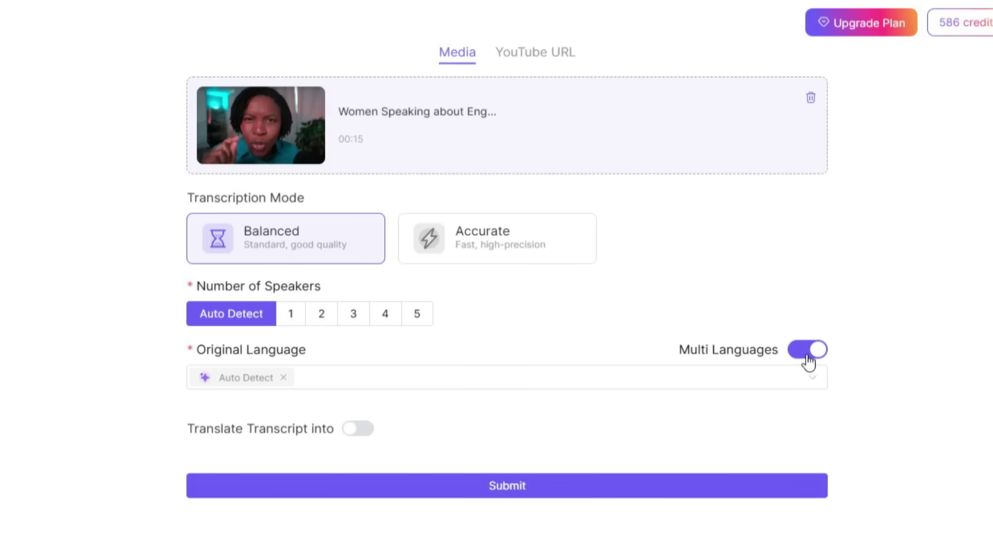
pyautogui.click(809, 361)
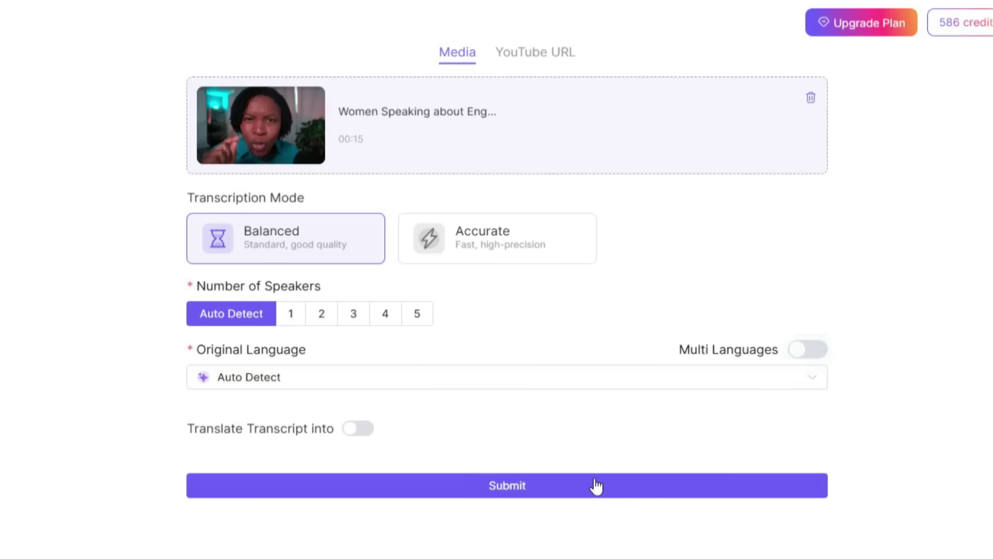
pyautogui.click(595, 486)
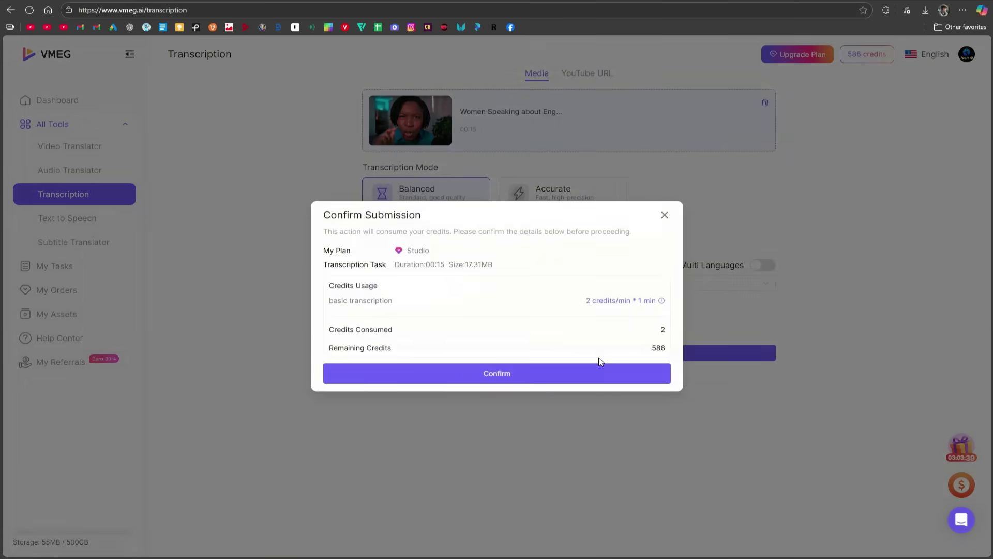
# Confirm the transcription and download the transcript as an SRT file.
pyautogui.click(584, 372)
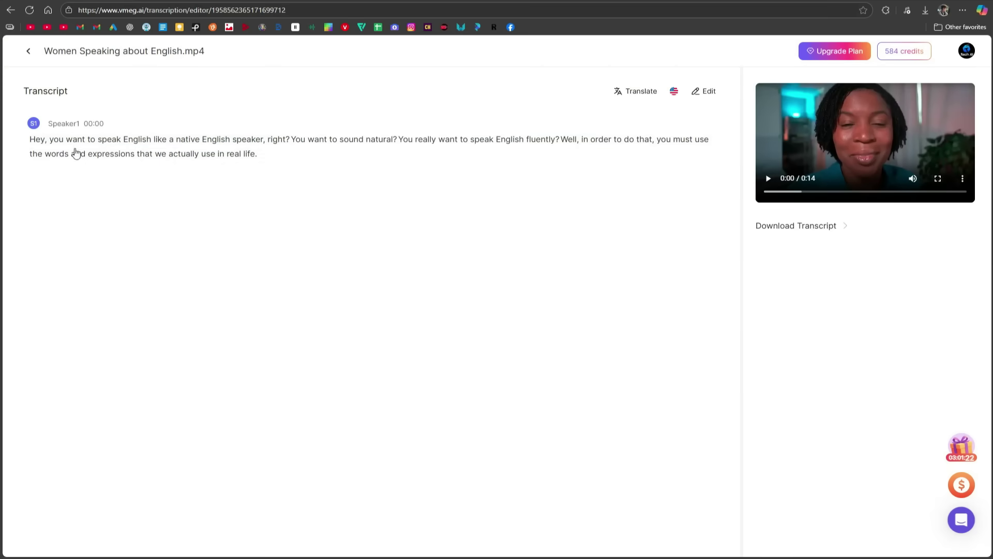
pyautogui.click(826, 228)
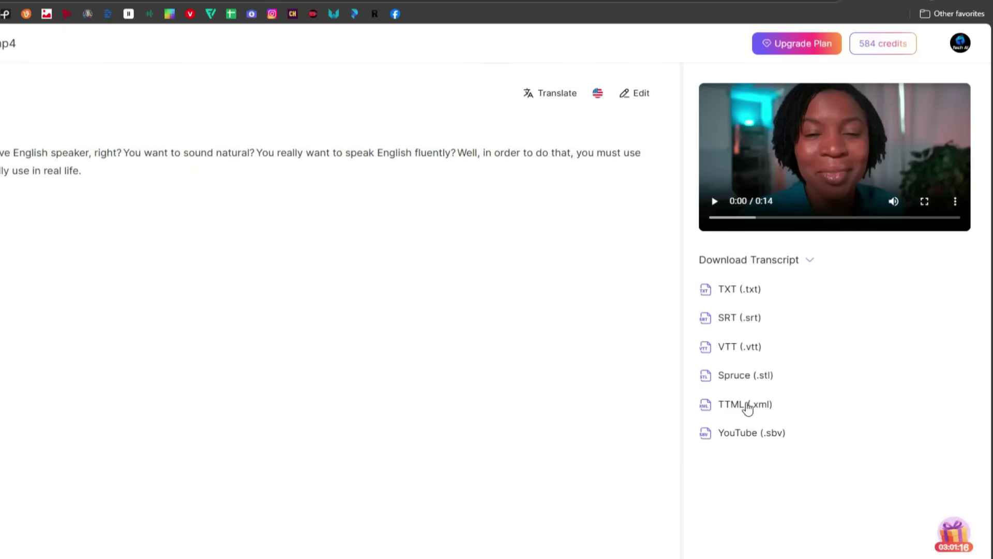
pyautogui.click(747, 322)
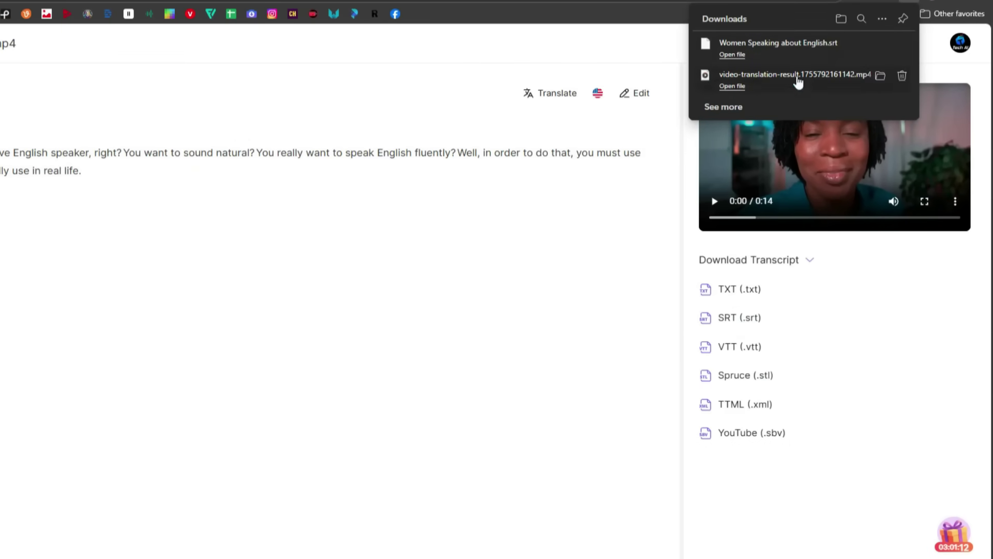
# Open Women Speaking about English.srt in Notepad, always using Notepad for SRT files.
pyautogui.click(784, 49)
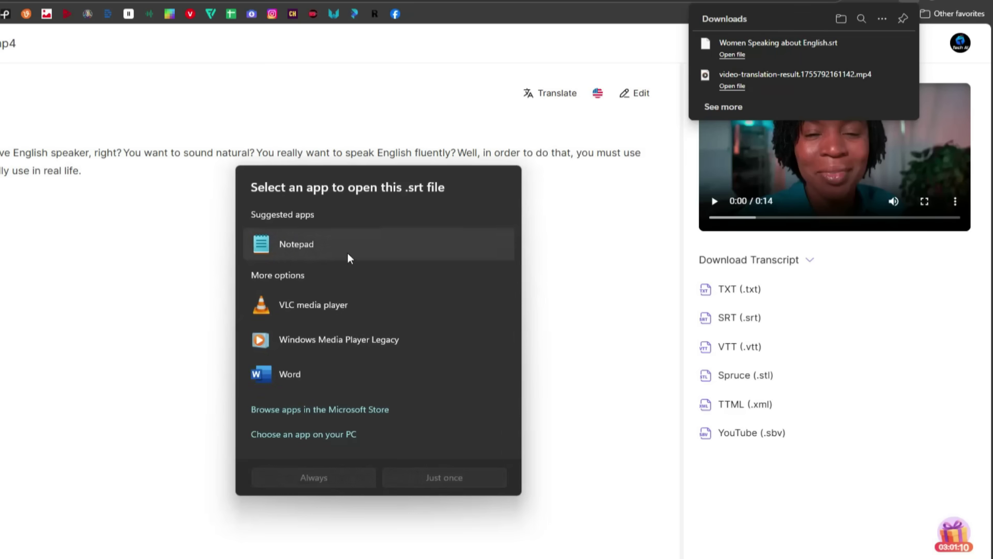
pyautogui.click(348, 253)
pyautogui.click(334, 477)
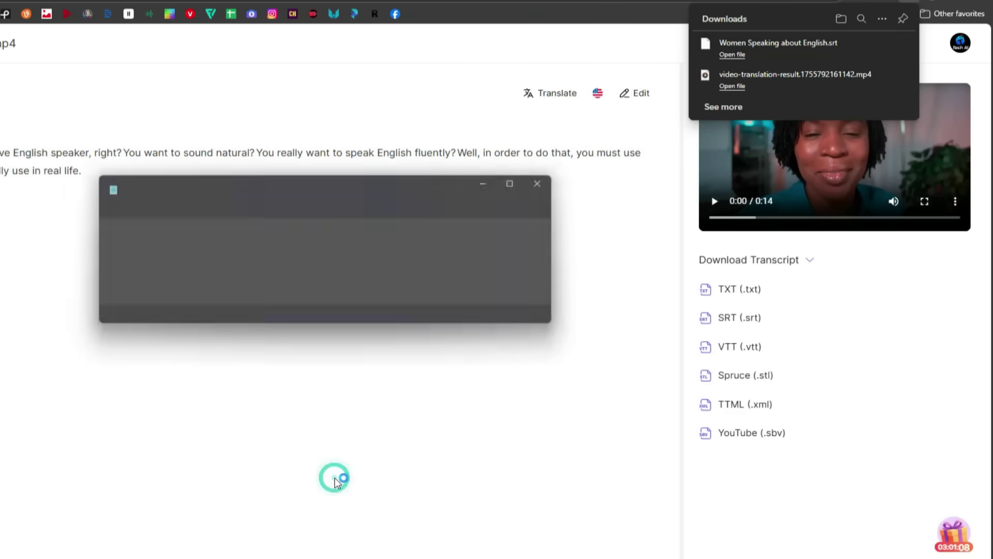
pyautogui.scroll(-3, 205, 288)
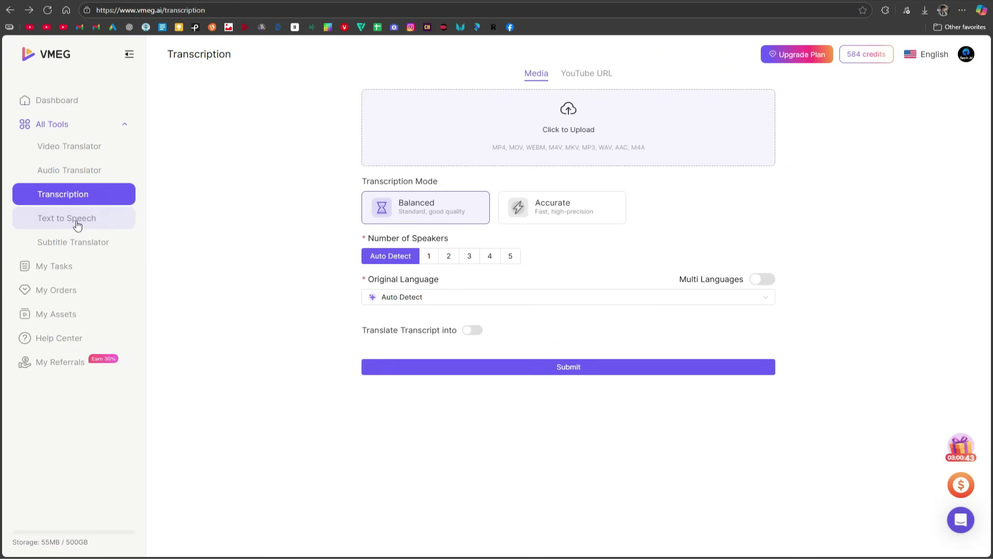
# Open Text to Speech with English (United States) kept as the speech language.
pyautogui.click(77, 224)
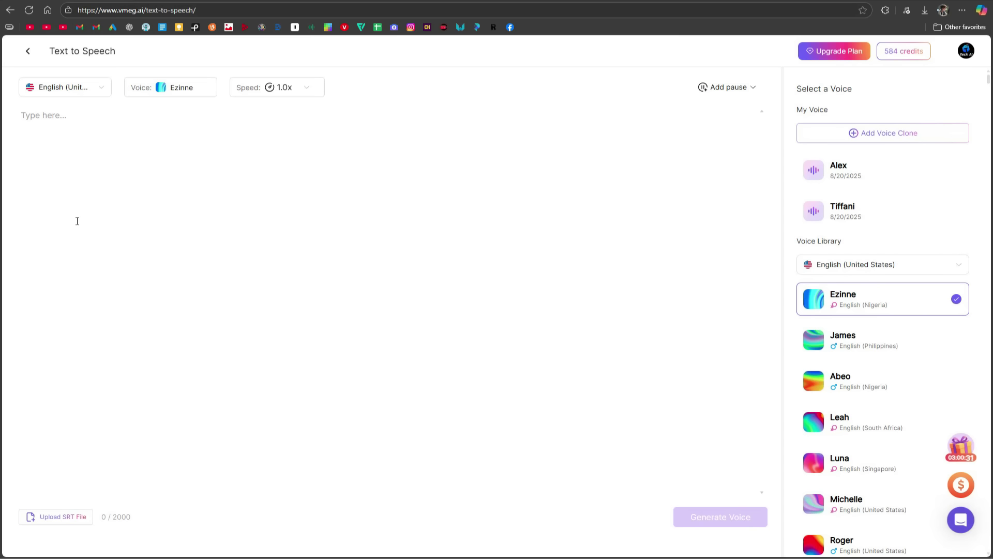
pyautogui.click(101, 93)
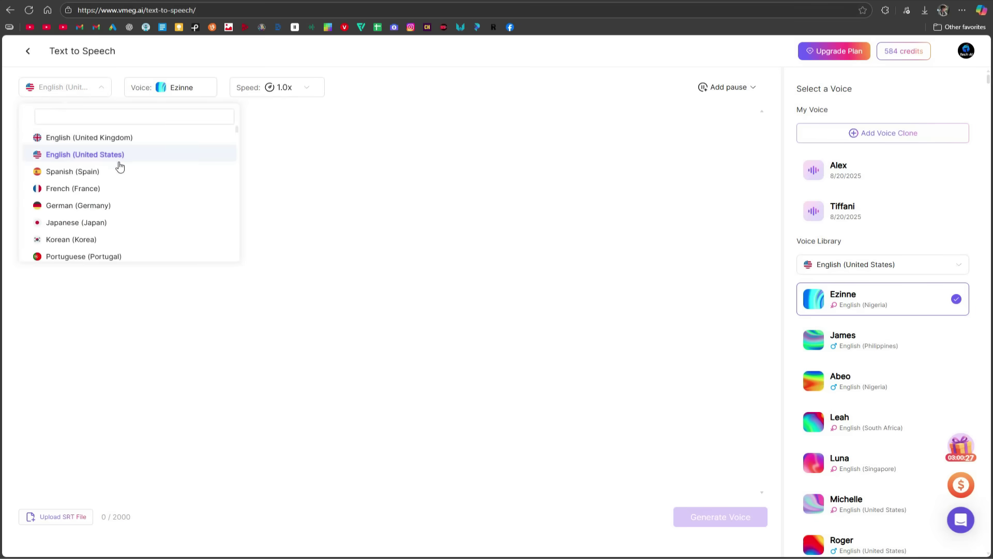
pyautogui.scroll(-10, 142, 180)
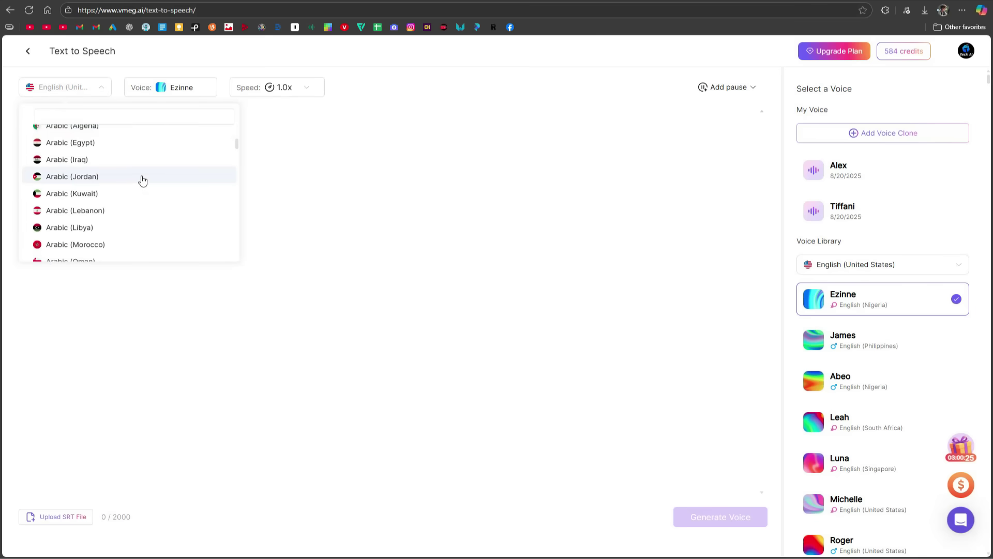
pyautogui.scroll(10, 143, 180)
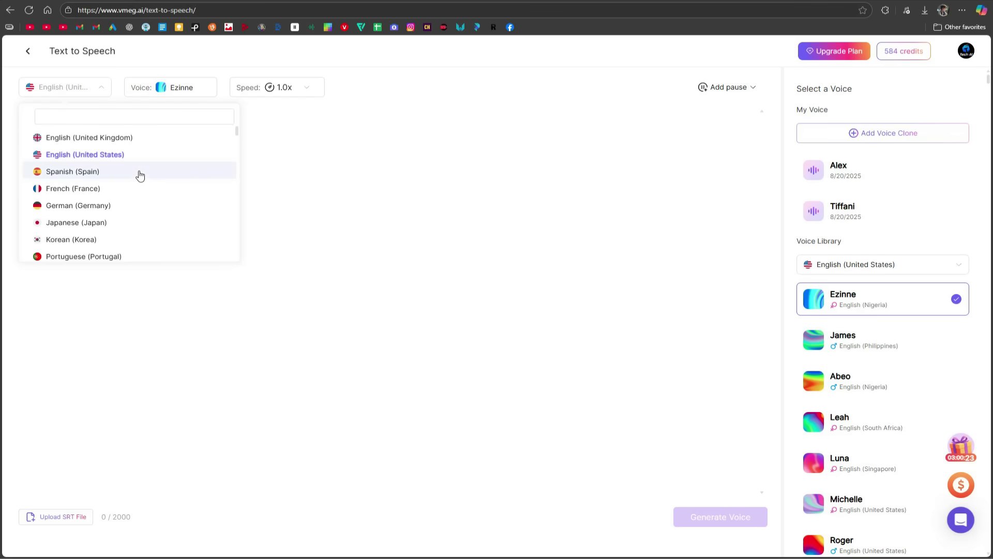
pyautogui.click(125, 155)
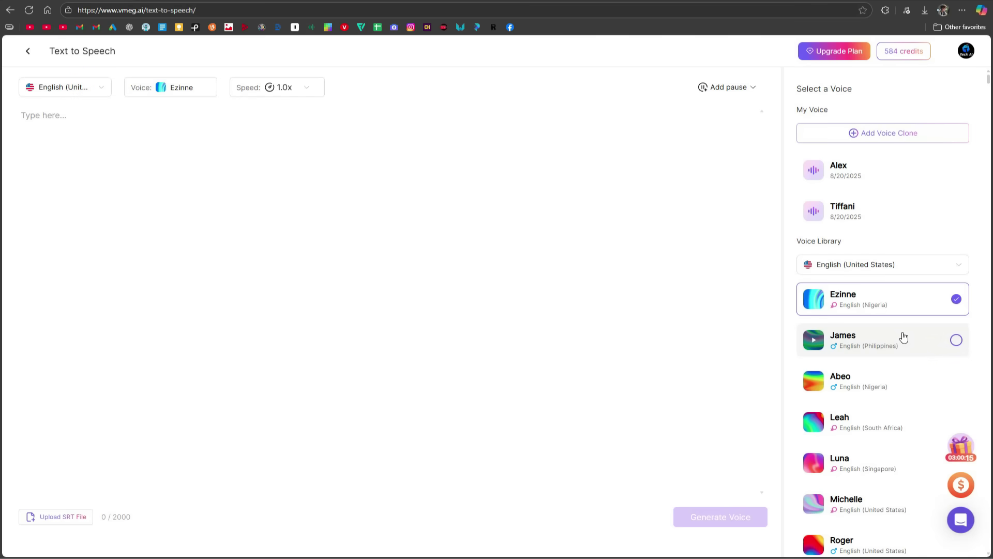
# Preview the Abeo and Roger voice samples and choose Roger as the narrating voice.
pyautogui.scroll(-5, 896, 329)
pyautogui.scroll(-15, 898, 329)
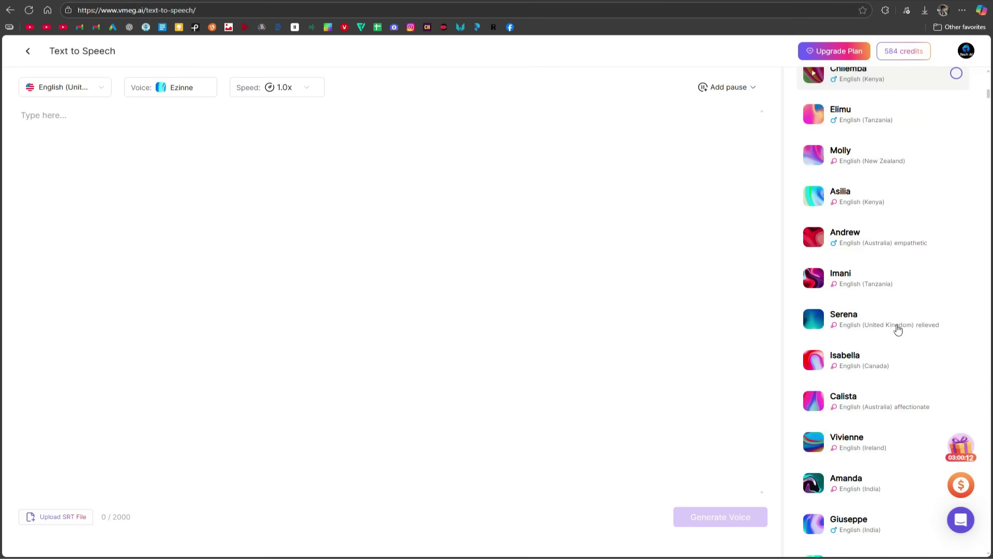
pyautogui.scroll(20, 897, 330)
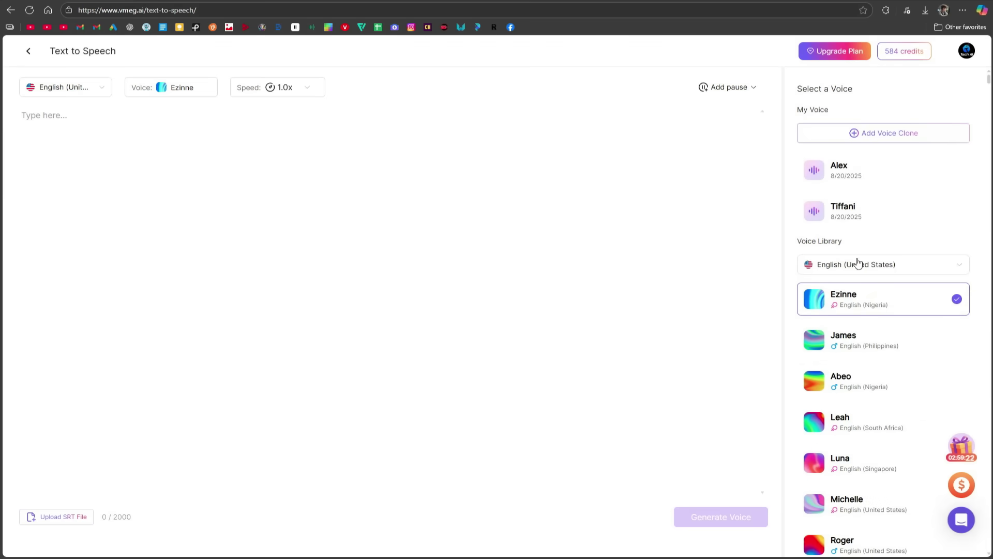
pyautogui.moveTo(813, 307)
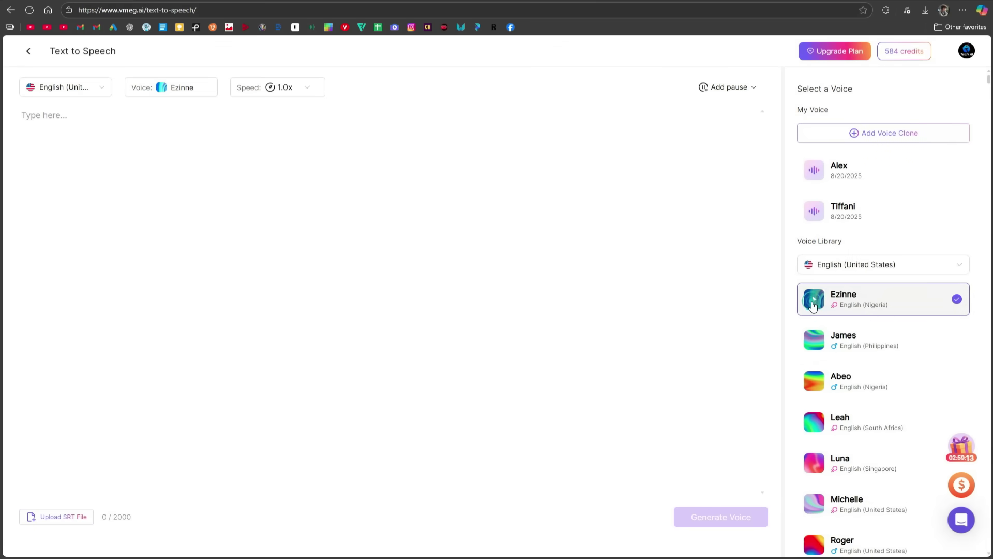
pyautogui.click(814, 384)
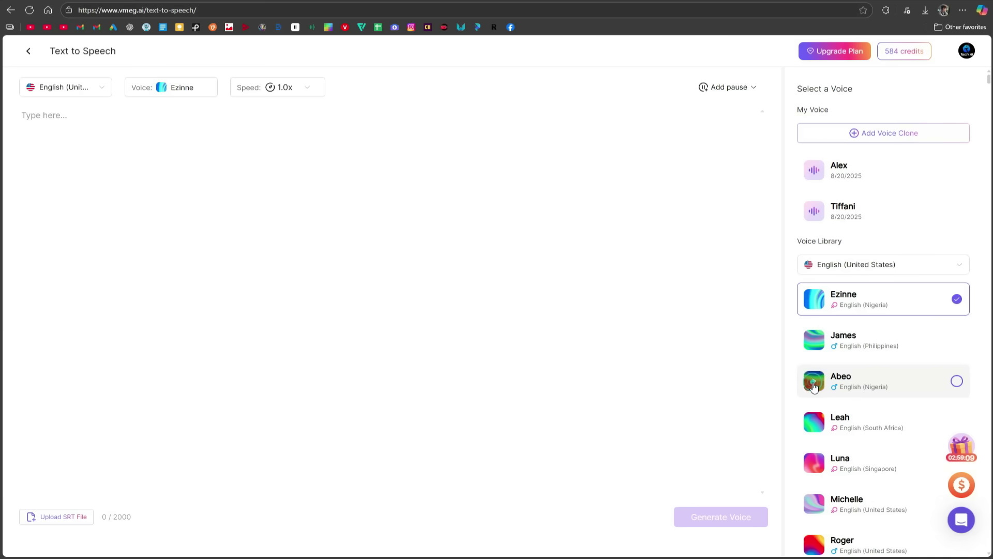
pyautogui.click(815, 544)
pyautogui.scroll(-4, 853, 481)
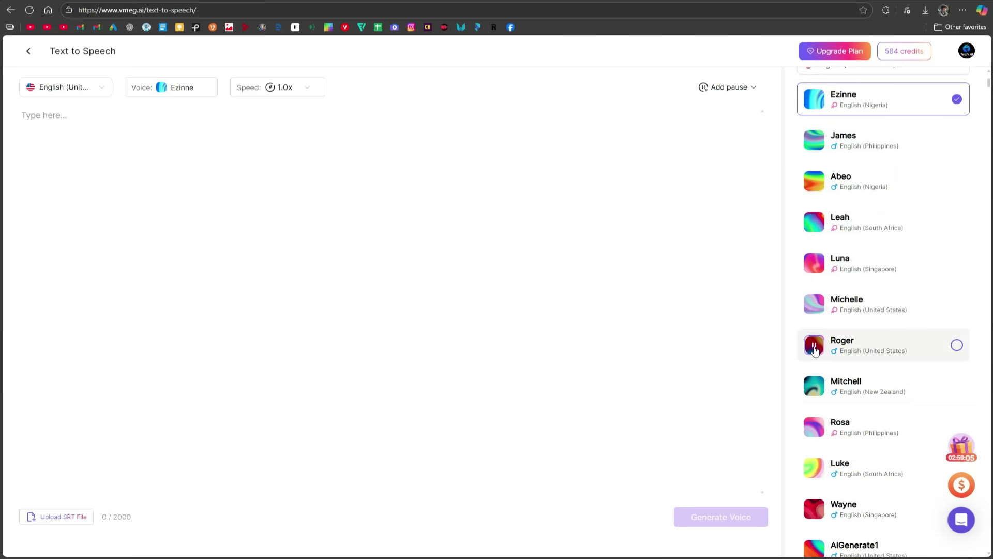
pyautogui.click(957, 344)
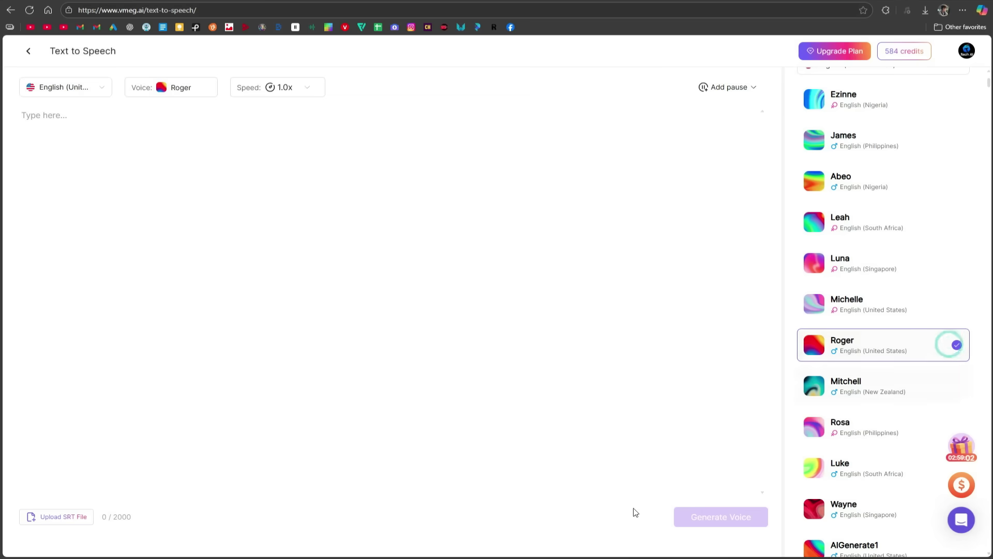
# Paste the 255-character voiceover script, keep speed at 1.0x, and check the pause lengths.
pyautogui.hotkey('alt', 'Tab')
pyautogui.click(106, 133)
pyautogui.write("This voice is generated with V meg AI's text-to-speech. Just type your text and the tool instantly turns it into a natural-sounding voice. Here you can create professional voiceovers using 7 thousand+ AI voices with varied textures, tones, and emotions.")
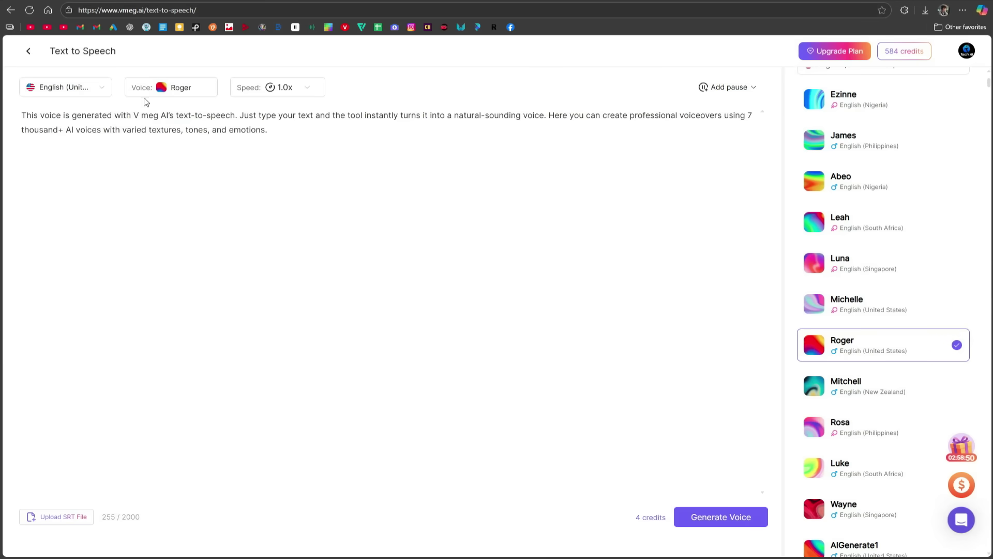
pyautogui.click(290, 97)
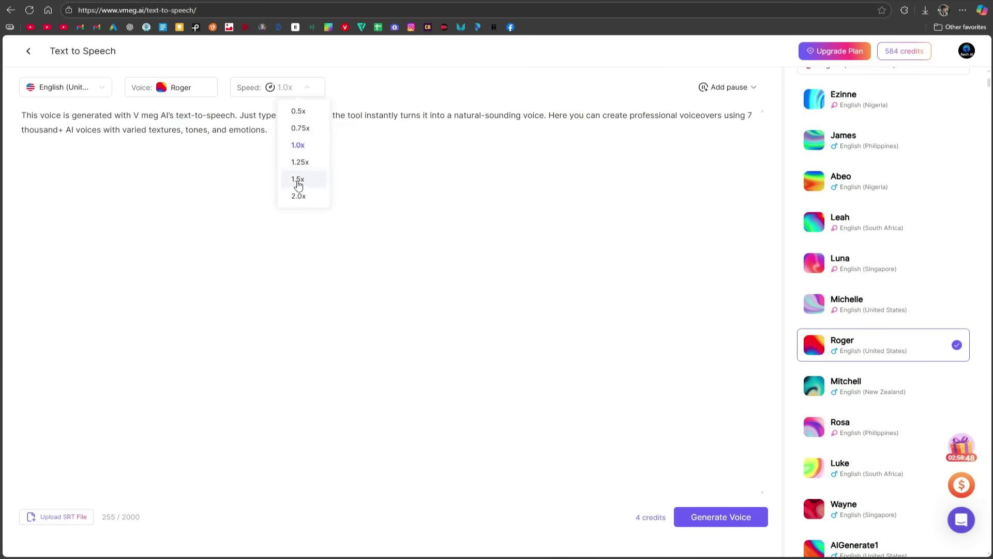
pyautogui.click(303, 146)
pyautogui.click(737, 87)
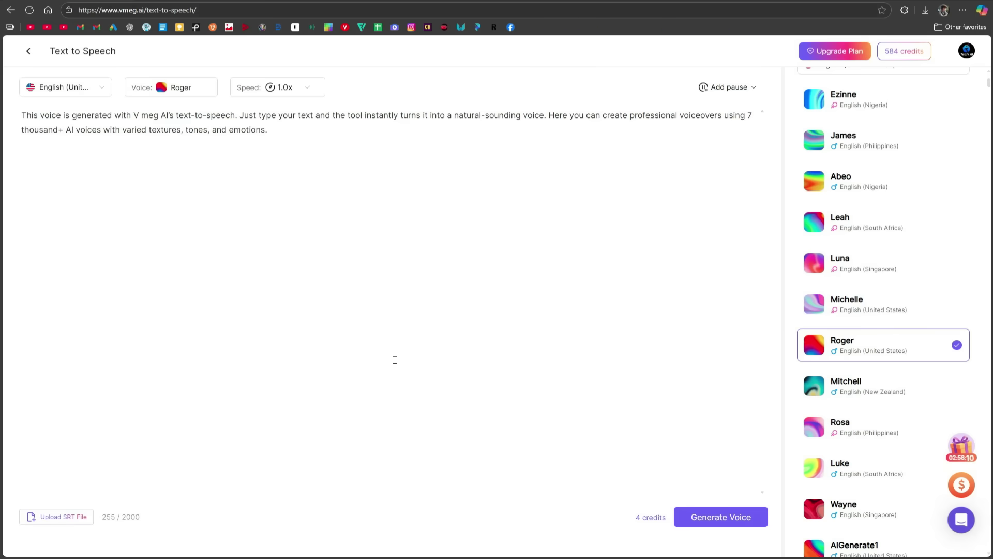
# Generate Roger's voiceover for 4 credits, play the 17-second result, and download it as mp3.
pyautogui.click(717, 517)
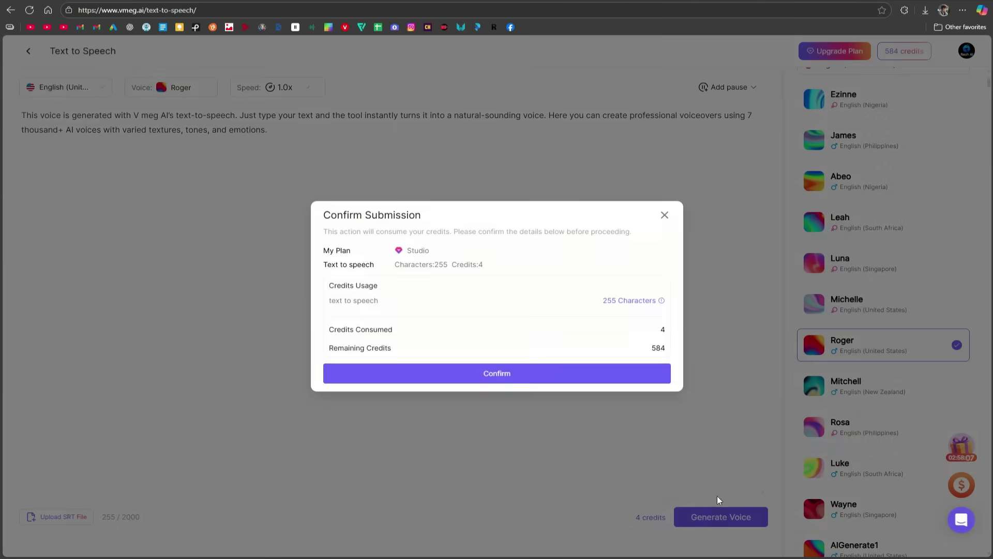
pyautogui.click(515, 375)
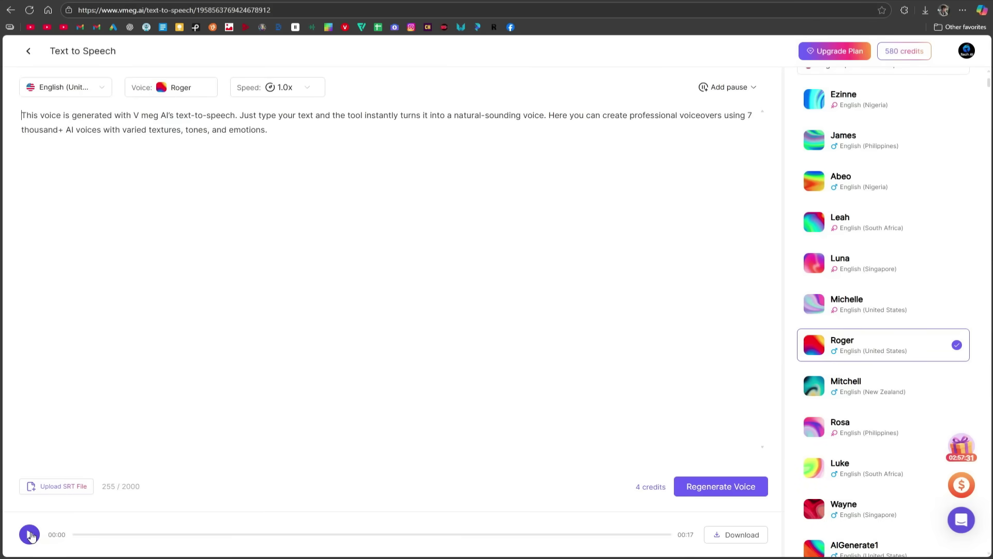
pyautogui.click(30, 534)
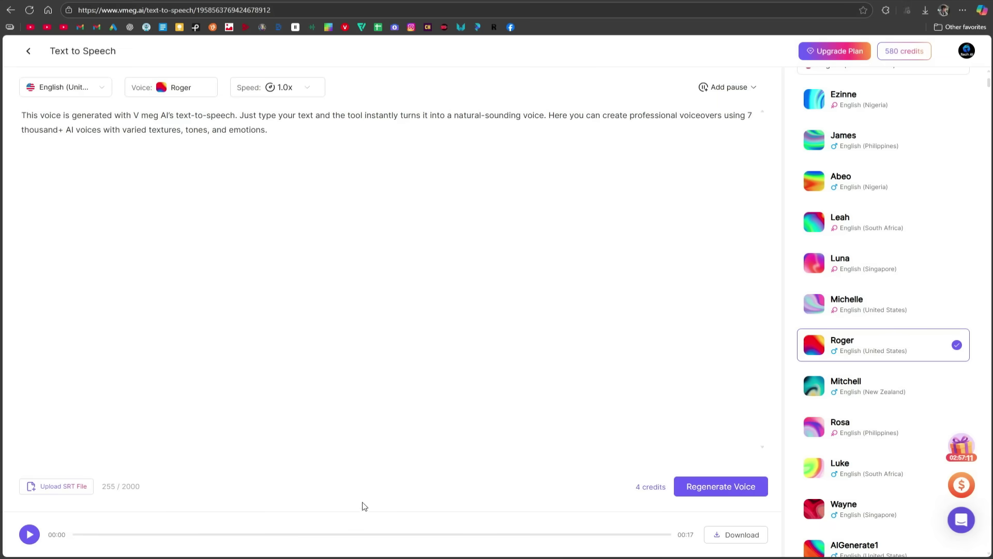
pyautogui.click(730, 539)
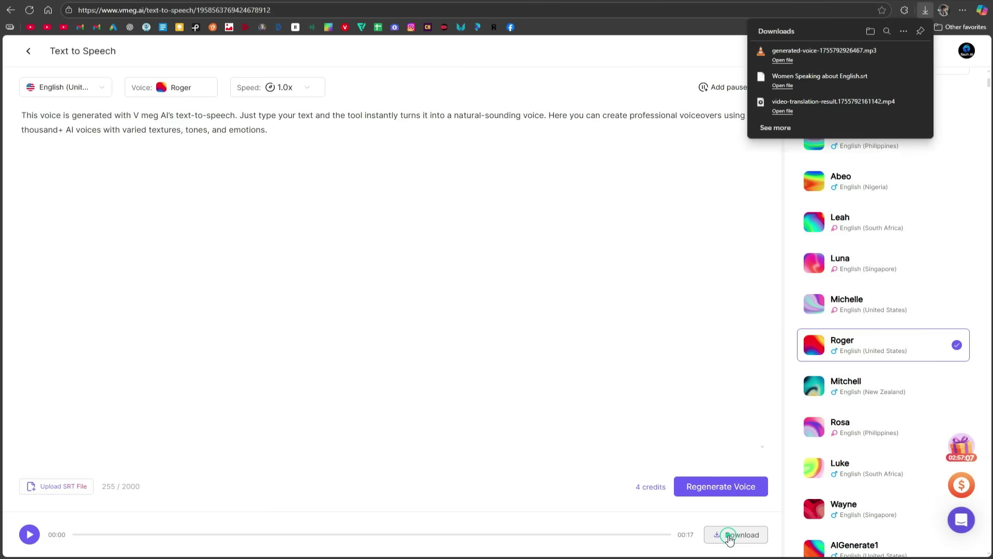
pyautogui.click(717, 388)
# Clone a voice named Lisa from Women Speaking about English.mp3 with English as the sample language.
pyautogui.scroll(4, 858, 351)
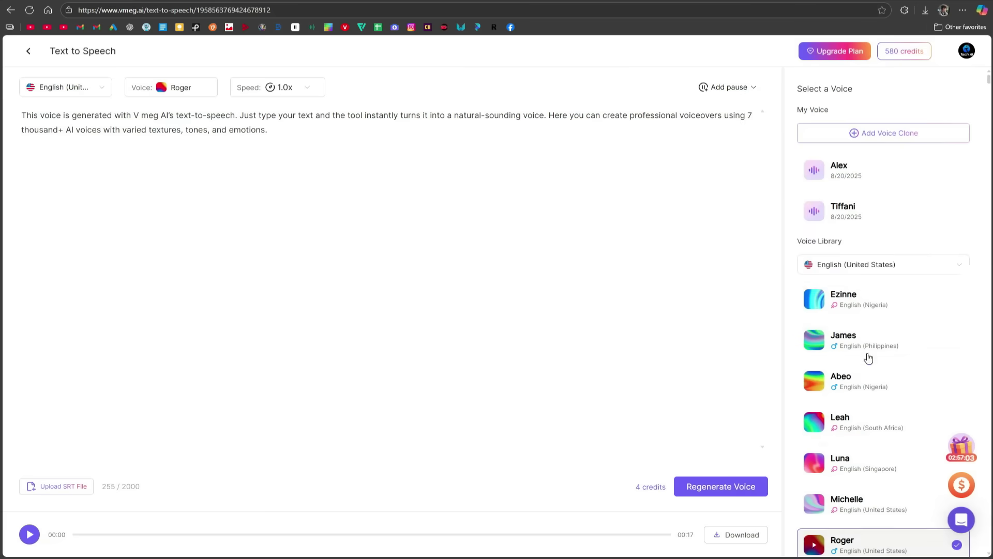
pyautogui.click(879, 133)
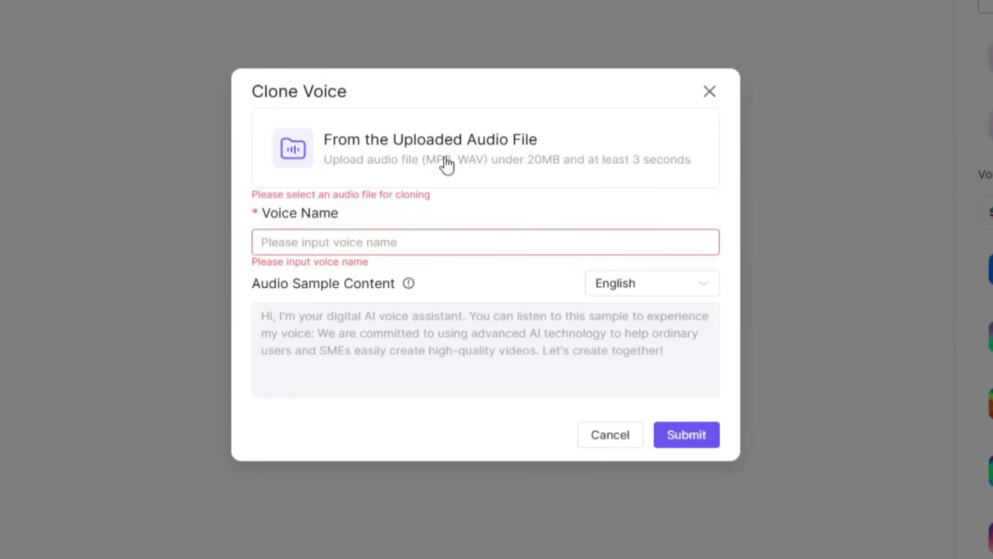
pyautogui.click(509, 160)
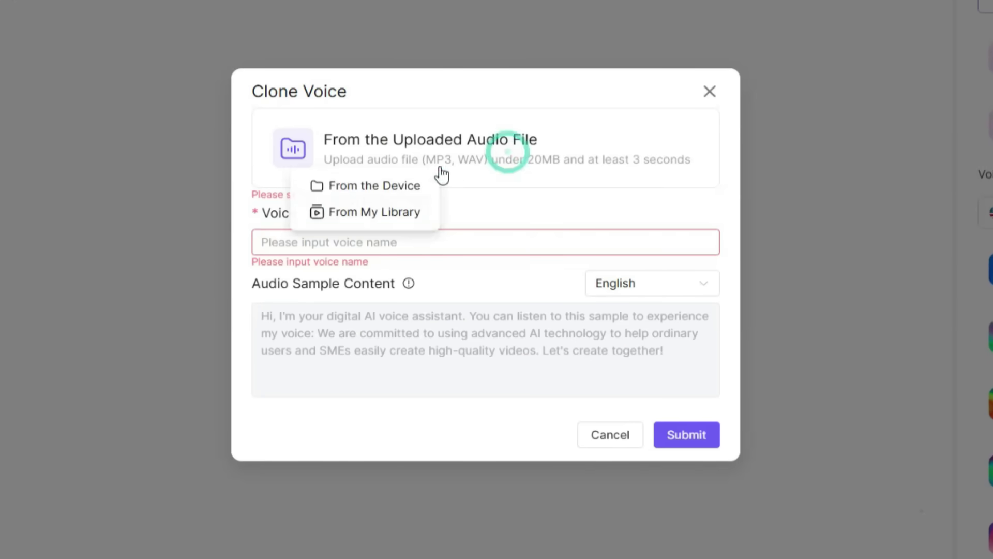
pyautogui.click(398, 181)
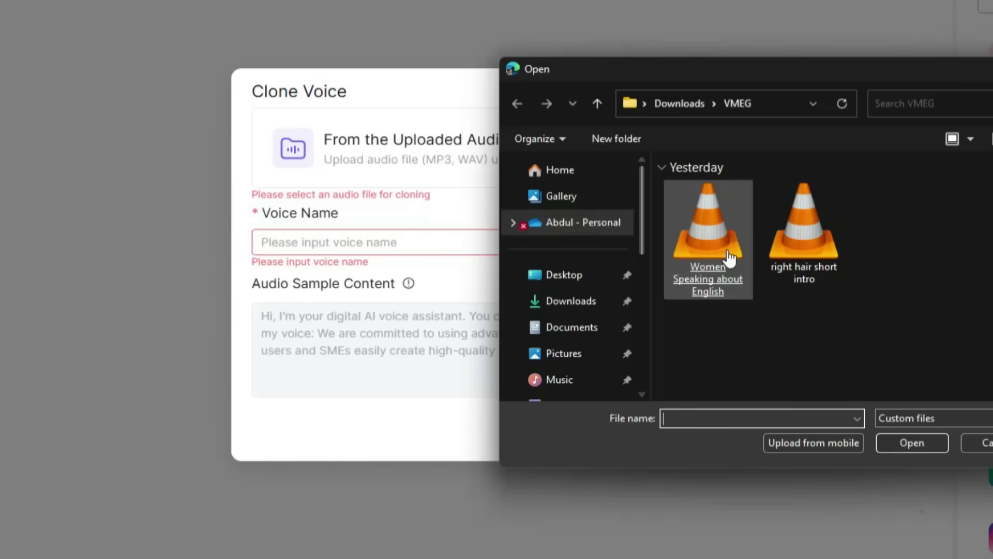
pyautogui.doubleClick(730, 256)
pyautogui.click(342, 257)
pyautogui.write('Lisa')
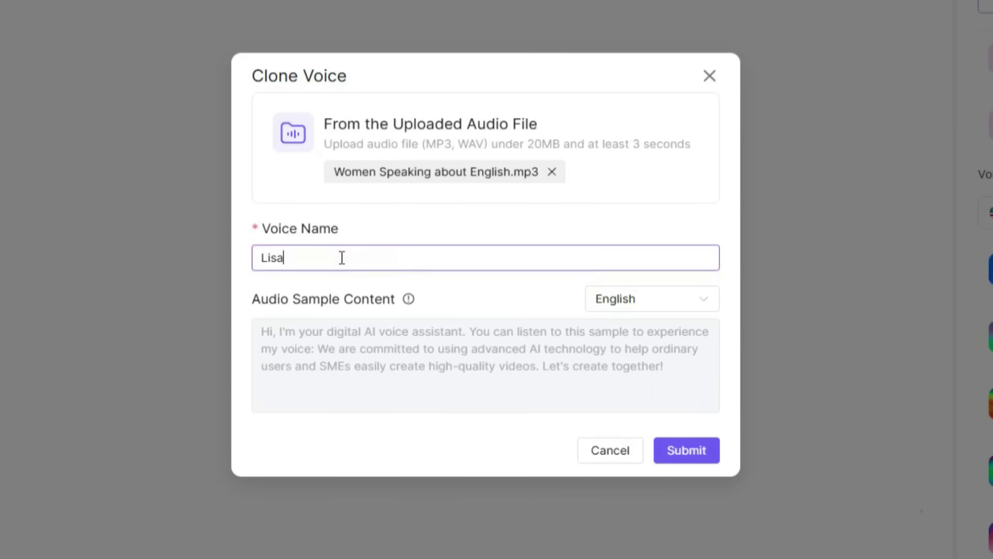
pyautogui.click(655, 310)
pyautogui.click(600, 341)
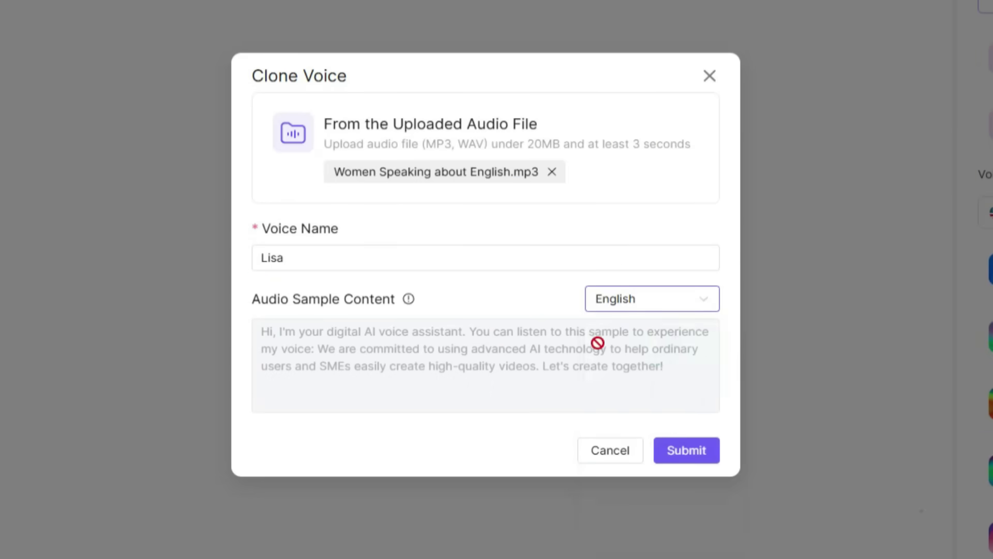
pyautogui.click(701, 458)
pyautogui.click(579, 379)
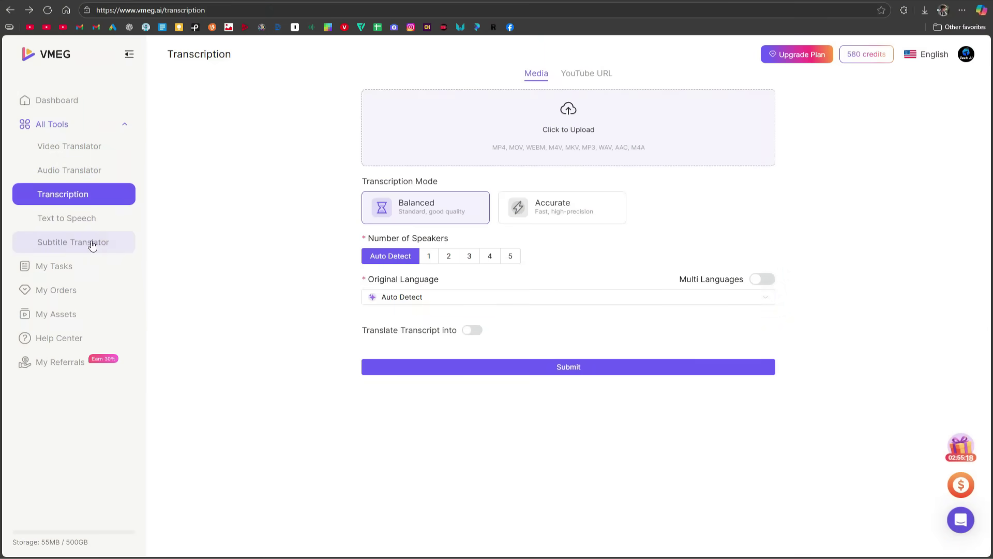
# Upload the hair short intro video into the Subtitle Translator.
pyautogui.click(86, 249)
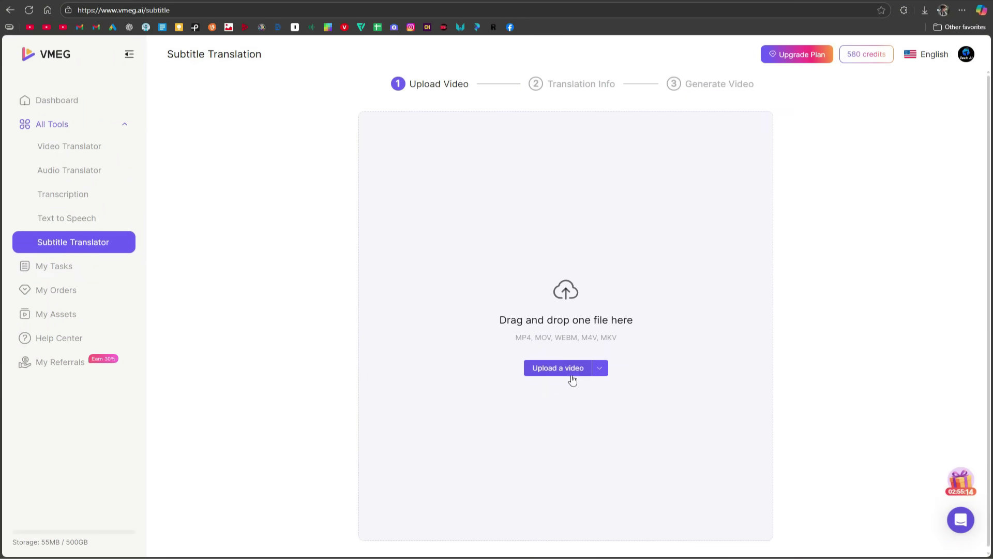
pyautogui.click(564, 390)
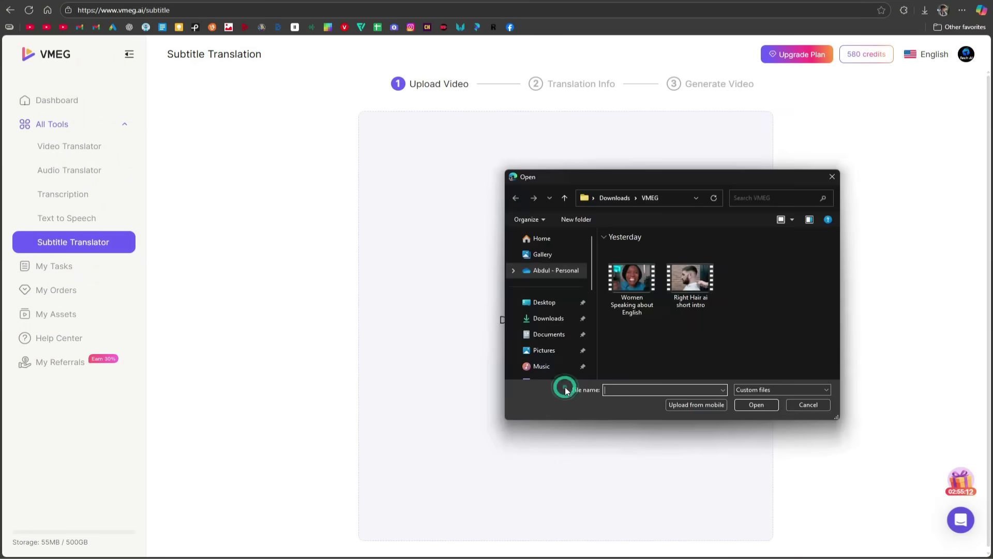
pyautogui.doubleClick(686, 300)
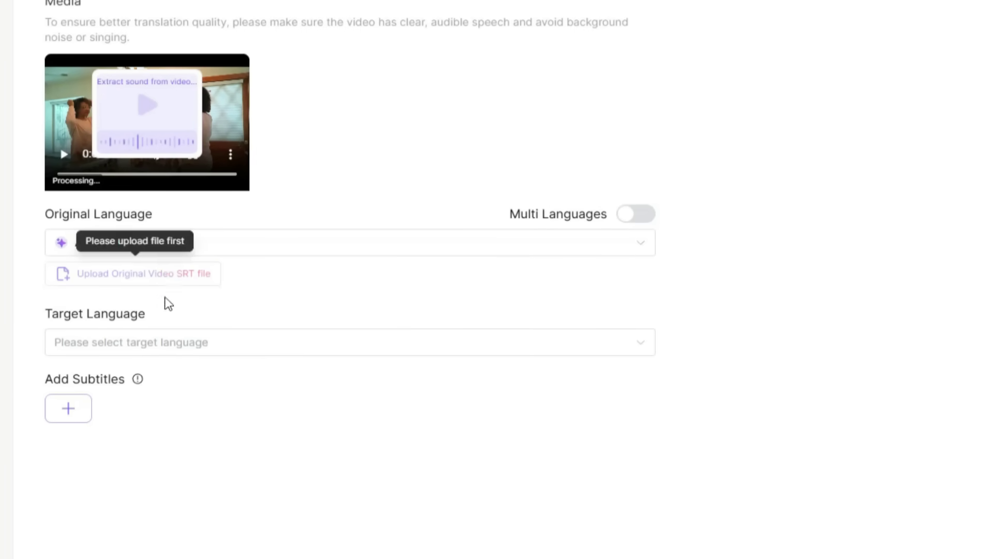
# Target Hindi (India) with the white-box subtitle style and submit the video for translation.
pyautogui.click(174, 347)
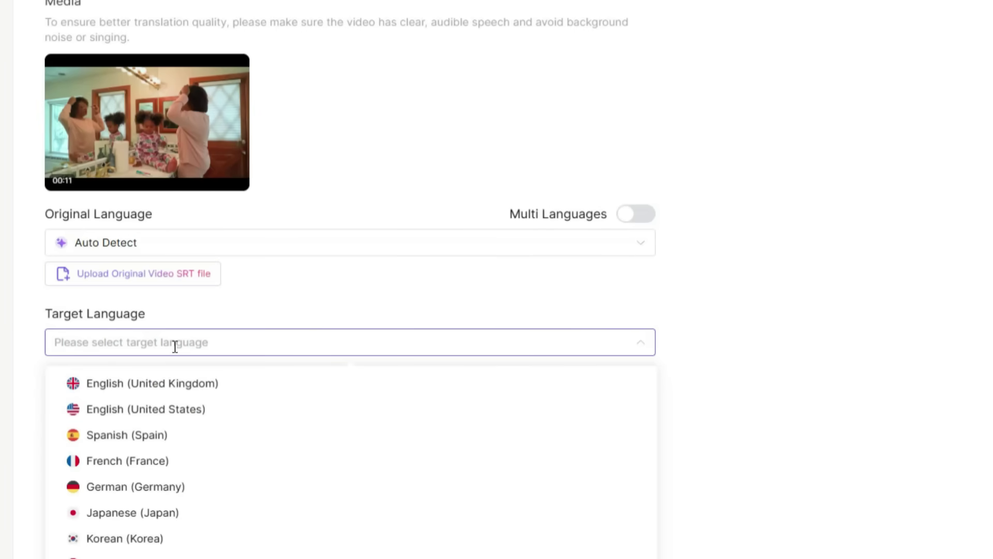
pyautogui.write('hin')
pyautogui.click(178, 408)
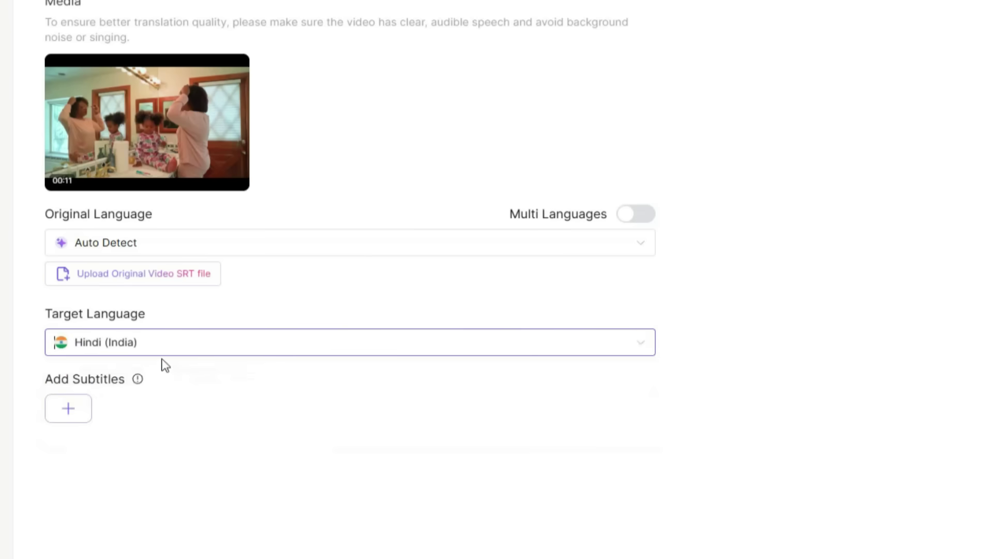
pyautogui.click(69, 413)
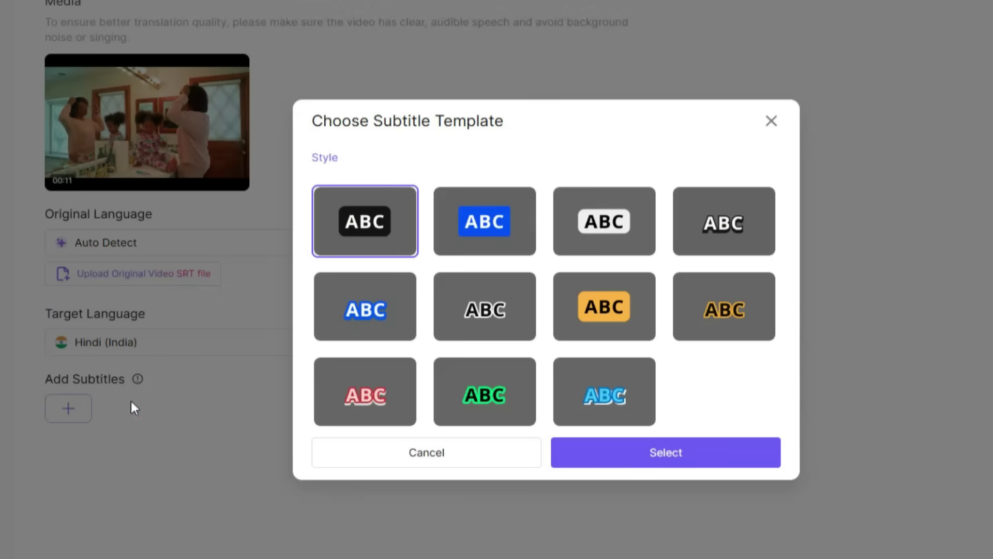
pyautogui.click(605, 218)
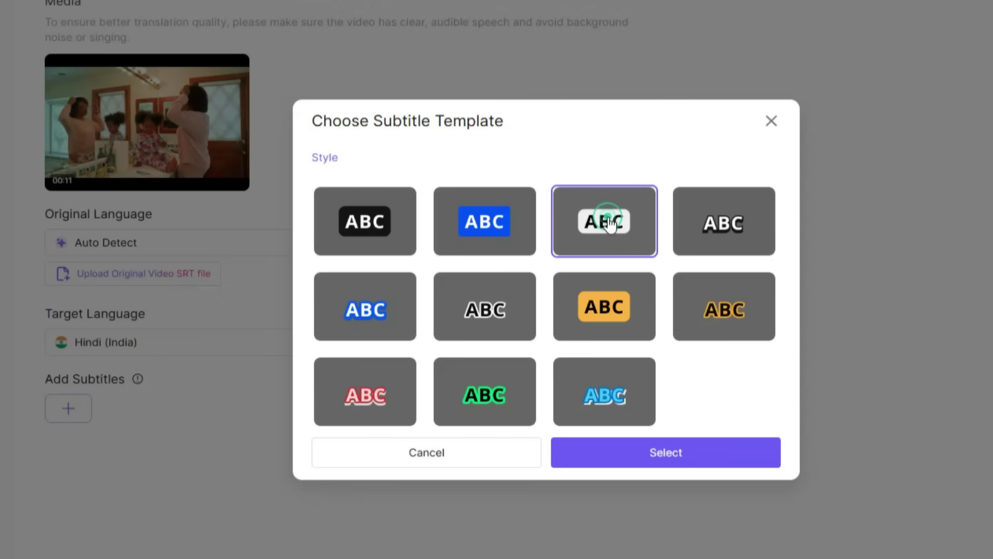
pyautogui.click(693, 468)
pyautogui.click(187, 537)
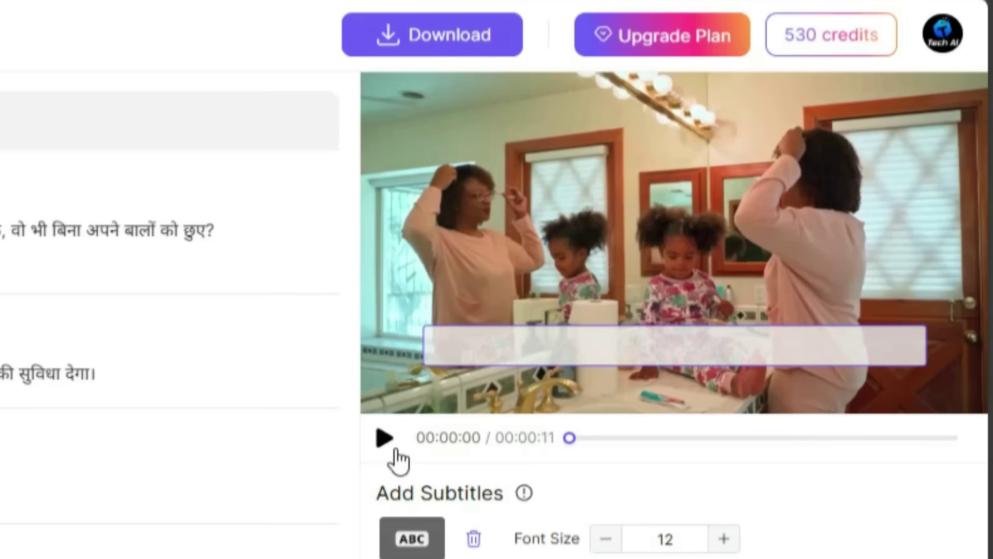
# Play the Hindi-subtitled video, pause at 00:00:05, and close the subtitle style choices unchanged.
pyautogui.click(743, 216)
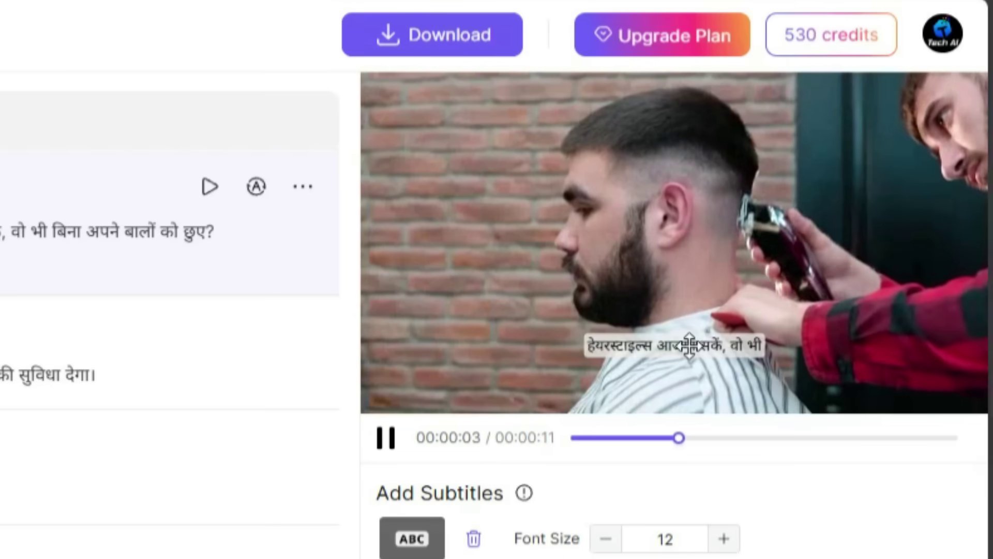
pyautogui.click(385, 447)
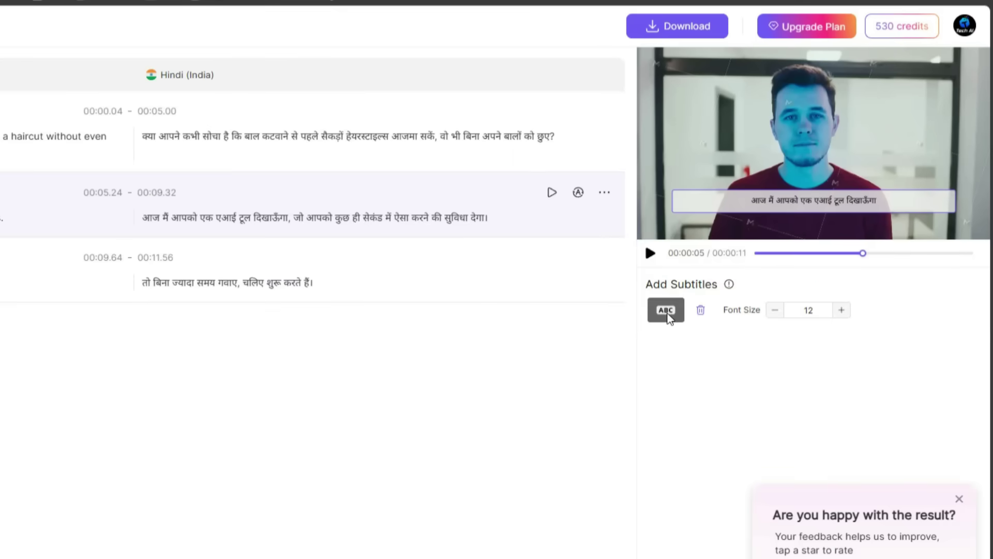
pyautogui.click(666, 311)
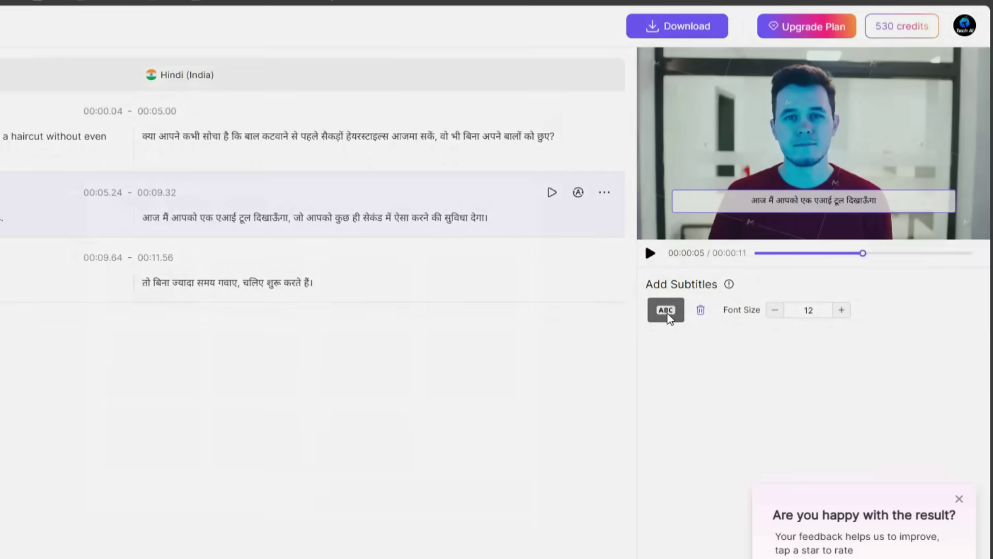
pyautogui.click(515, 210)
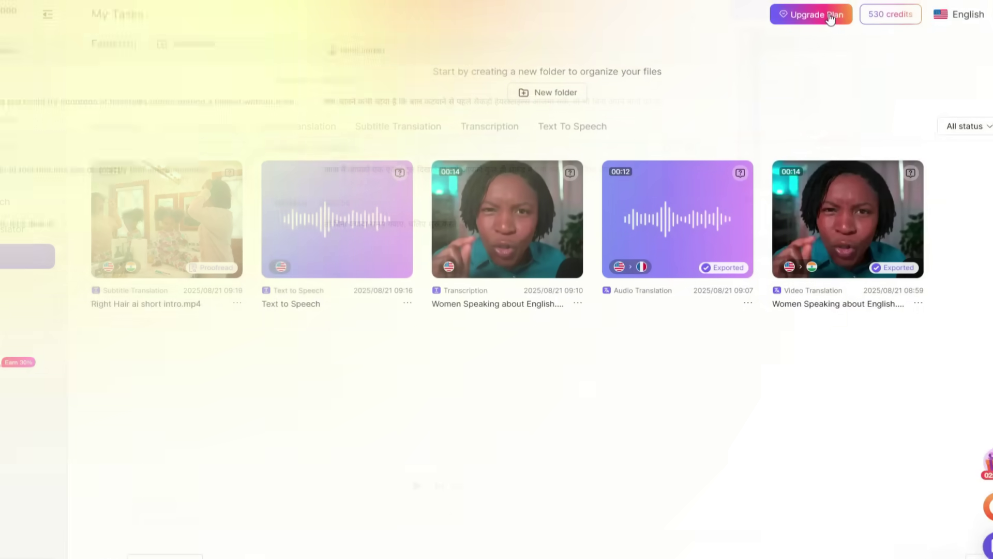
pyautogui.click(827, 15)
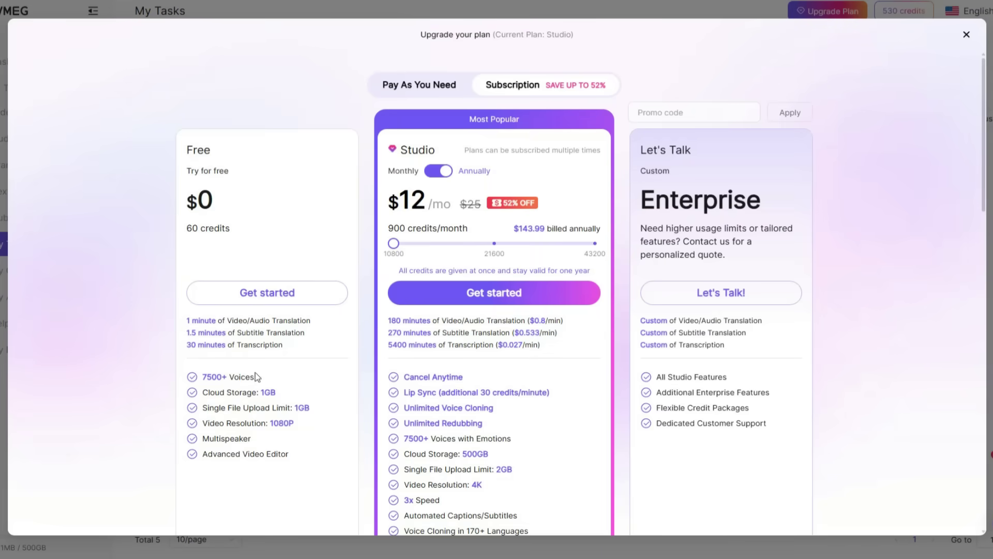
pyautogui.click(447, 178)
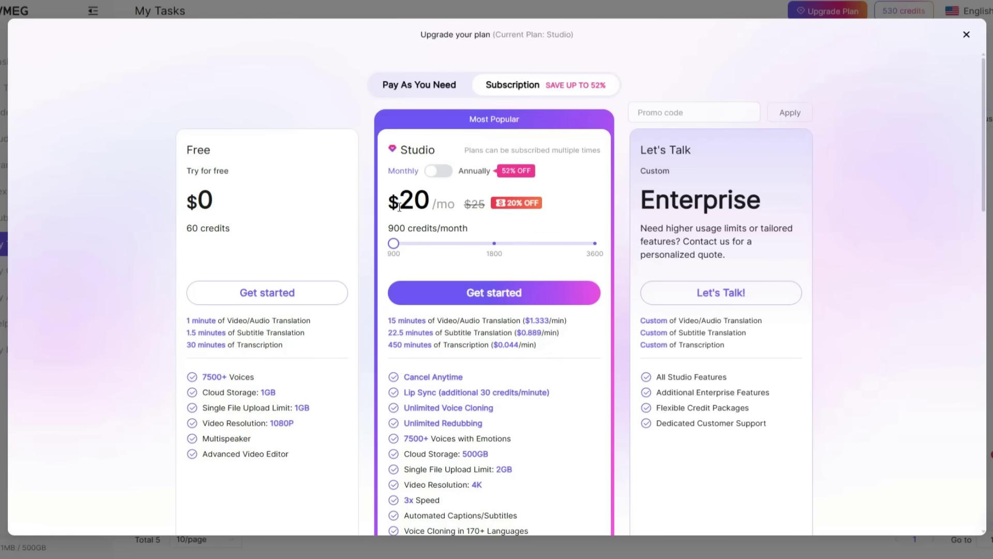
pyautogui.scroll(-2, 488, 316)
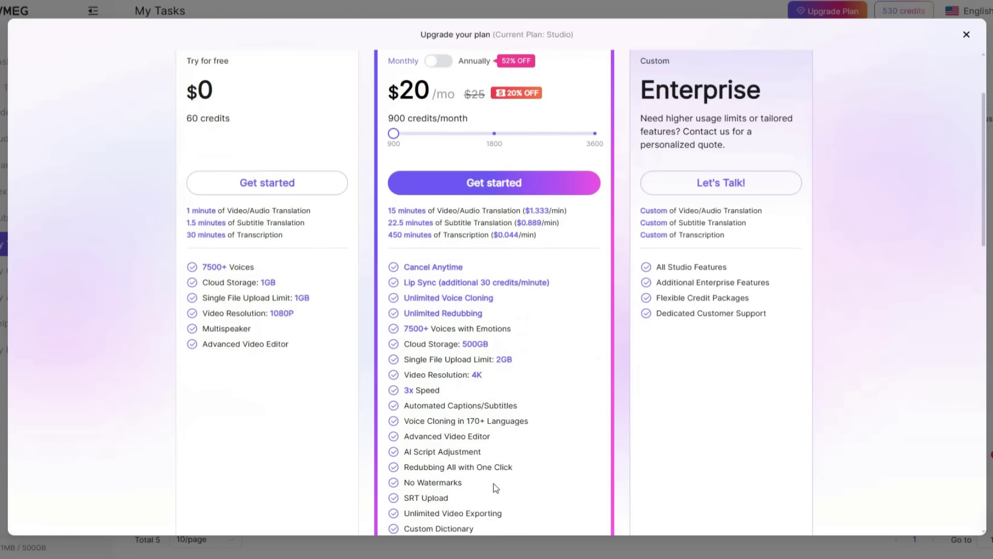
pyautogui.scroll(2, 471, 374)
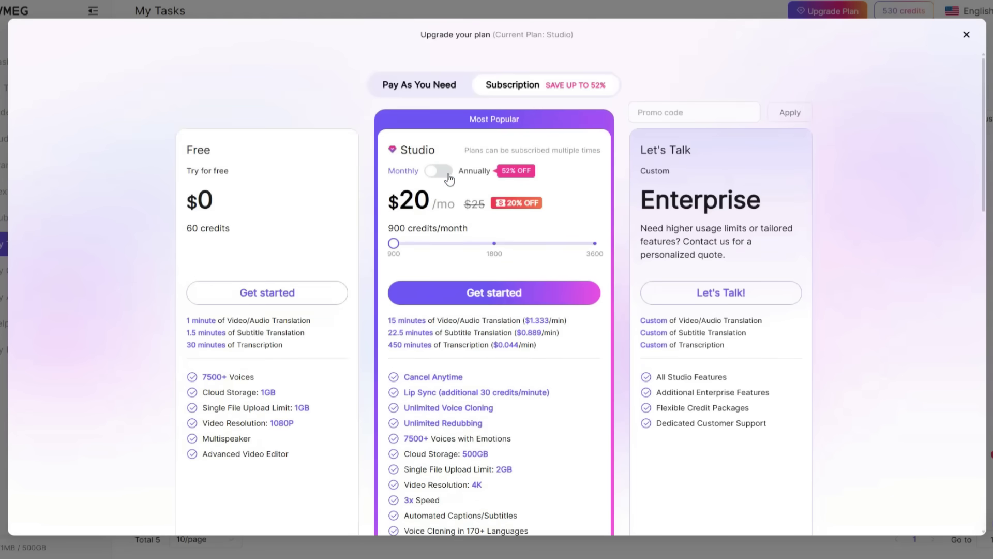
pyautogui.click(447, 177)
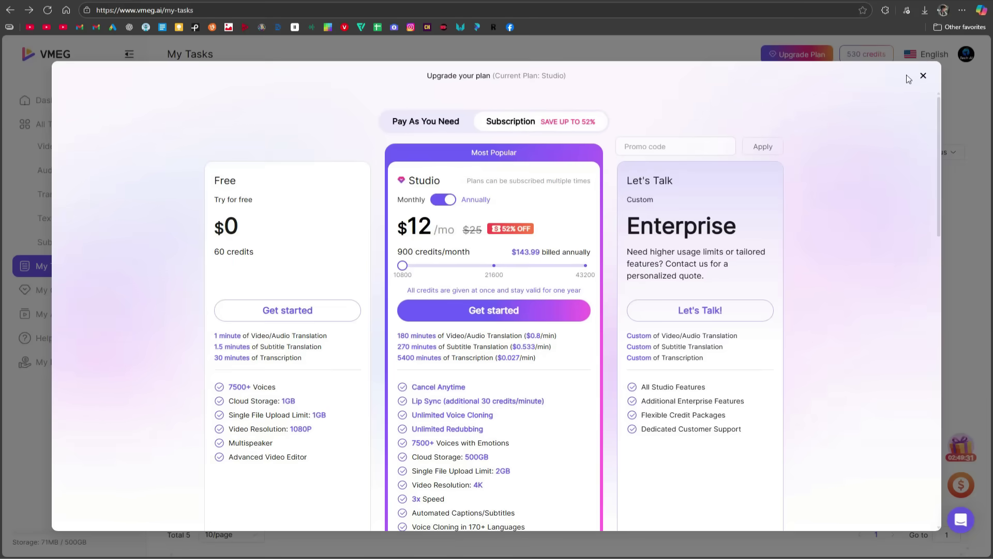
pyautogui.click(923, 77)
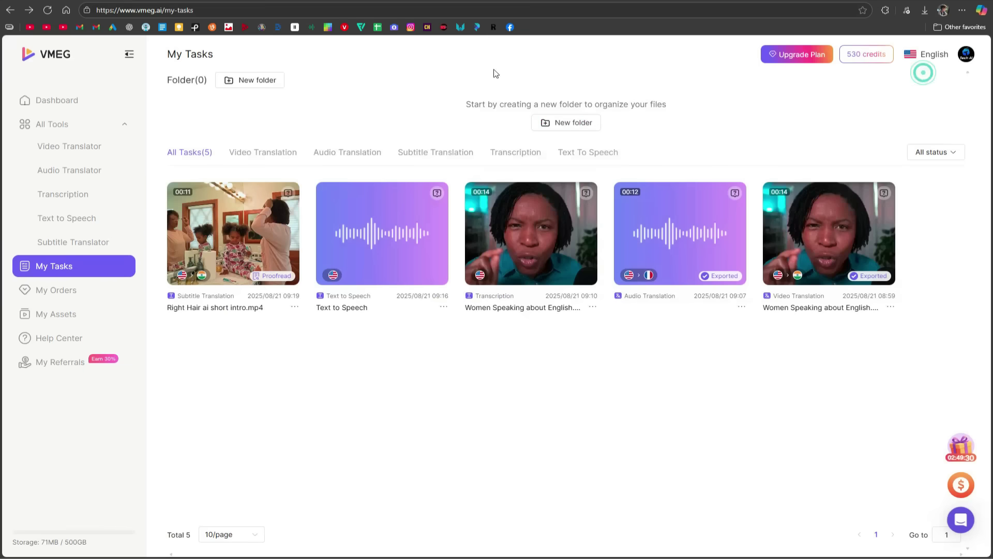
# Go to the vmeg.ai homepage and scroll through the translator, cloning, subtitle, voice and lip-sync sections.
pyautogui.click(50, 54)
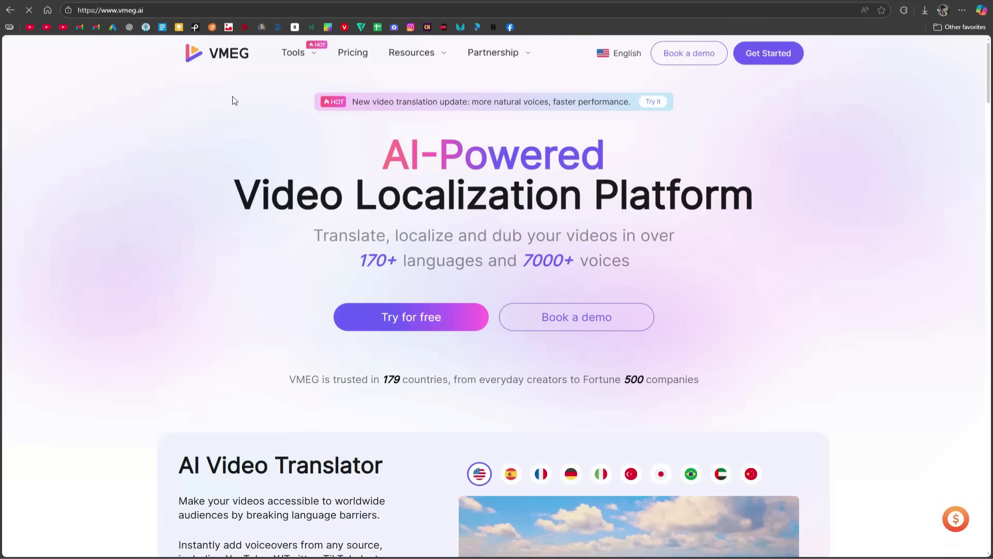
pyautogui.scroll(-3, 232, 102)
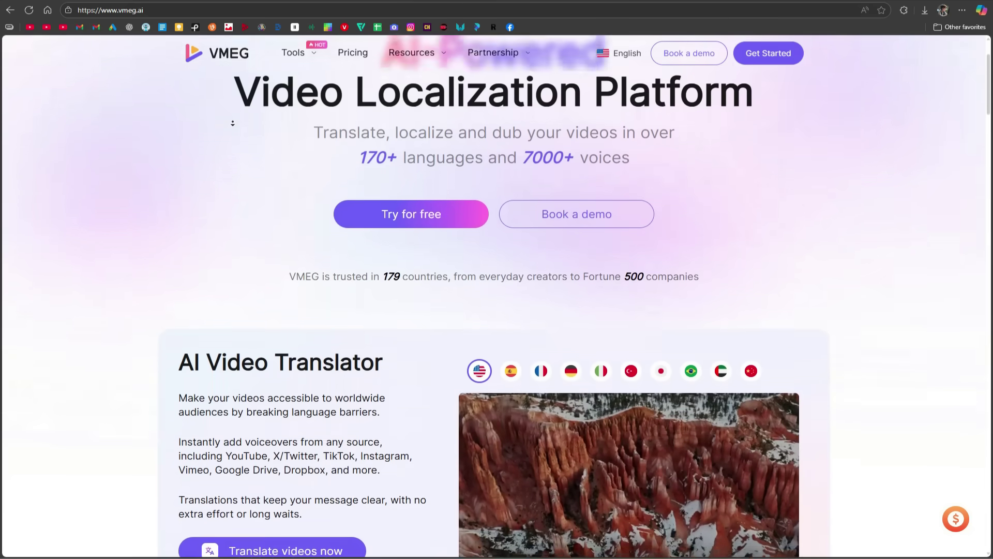
pyautogui.scroll(-4, 233, 123)
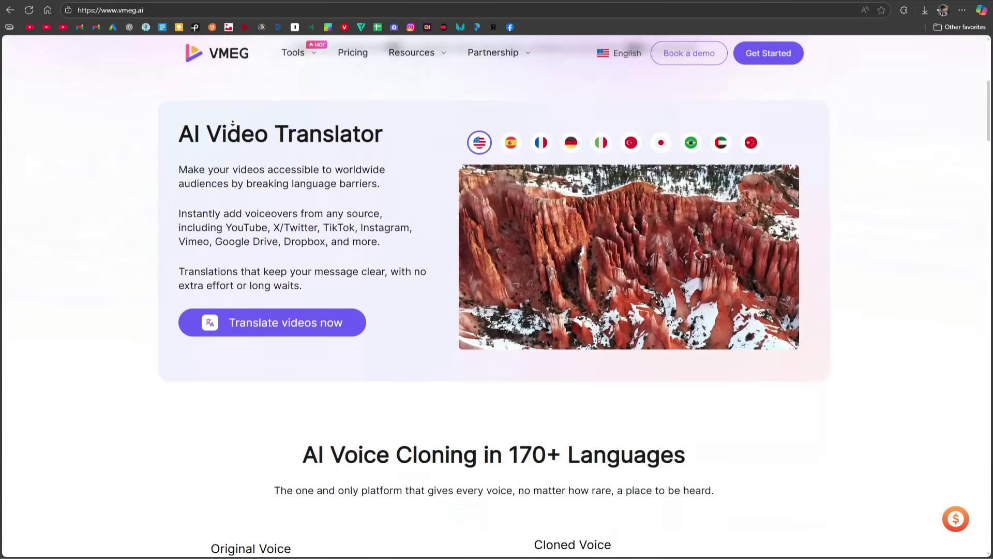
pyautogui.scroll(-4, 232, 123)
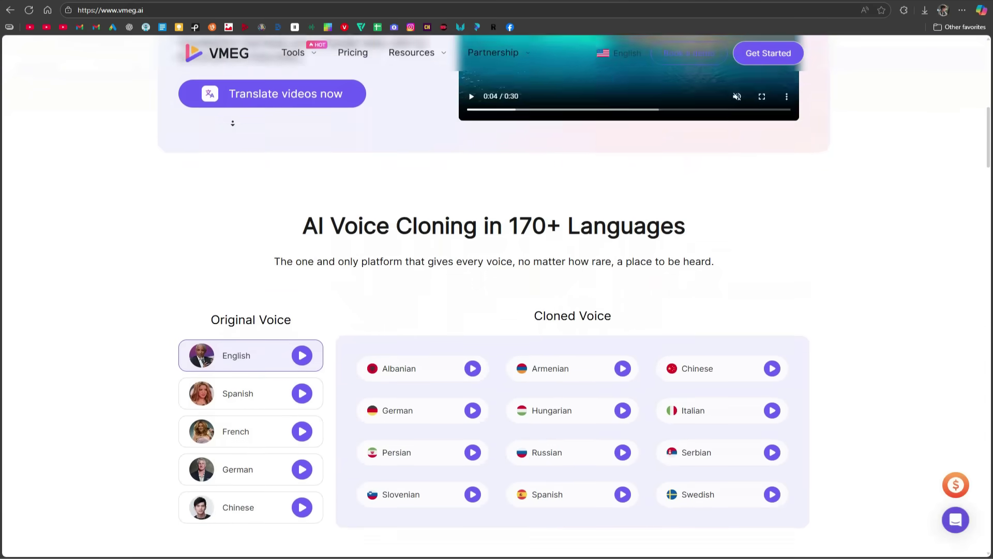
pyautogui.scroll(-4, 232, 123)
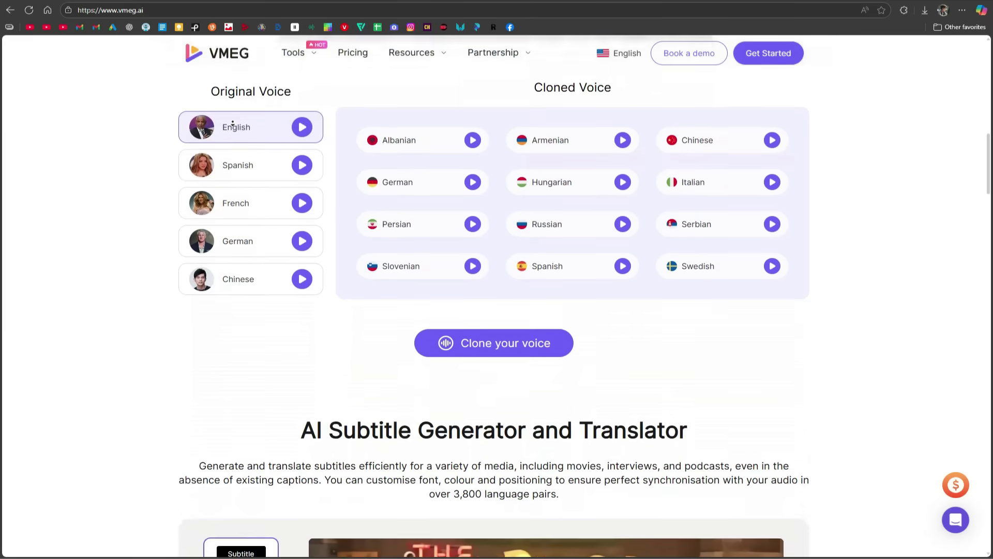
pyautogui.scroll(-4, 232, 123)
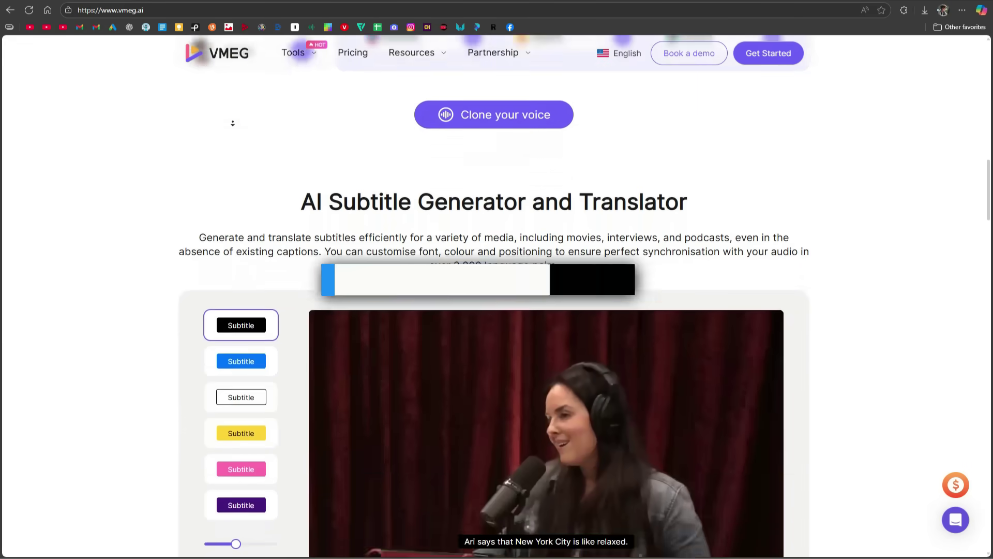
pyautogui.scroll(-4, 232, 123)
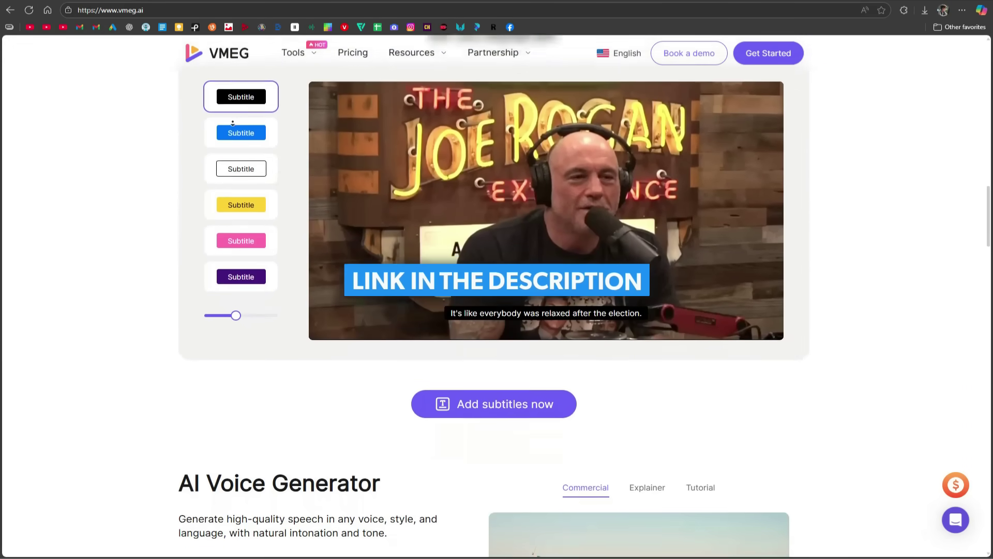
pyautogui.scroll(-4, 232, 123)
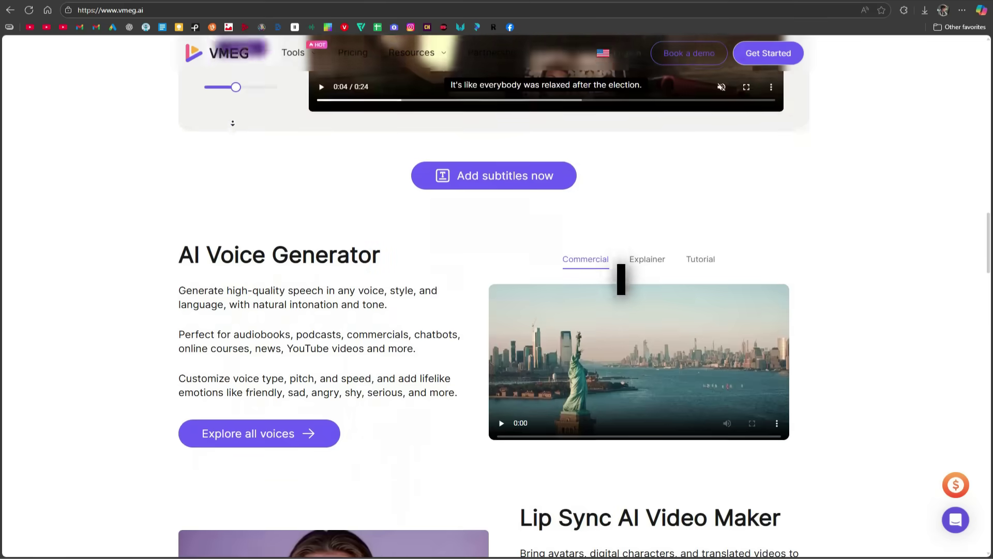
pyautogui.scroll(-4, 233, 123)
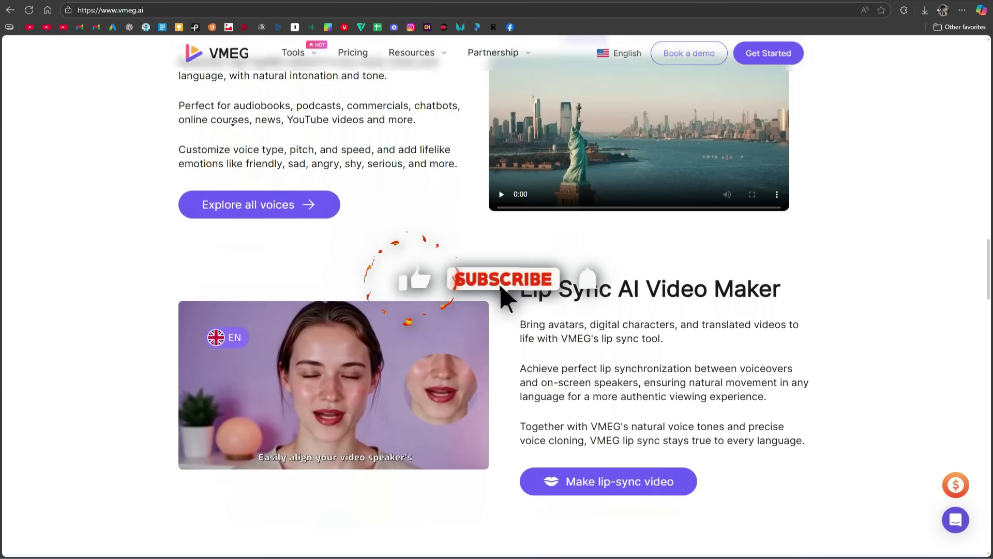
pyautogui.scroll(-4, 232, 123)
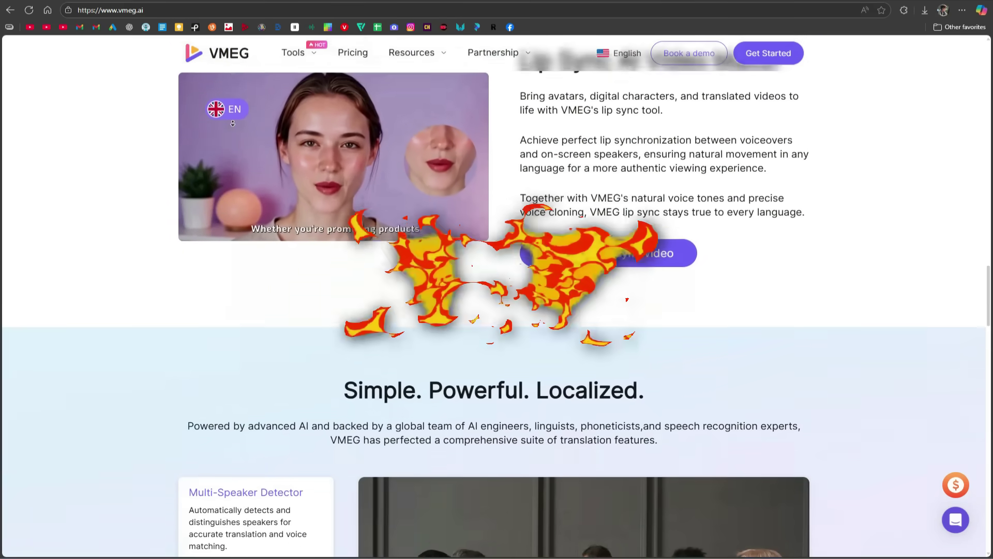
pyautogui.scroll(-4, 232, 123)
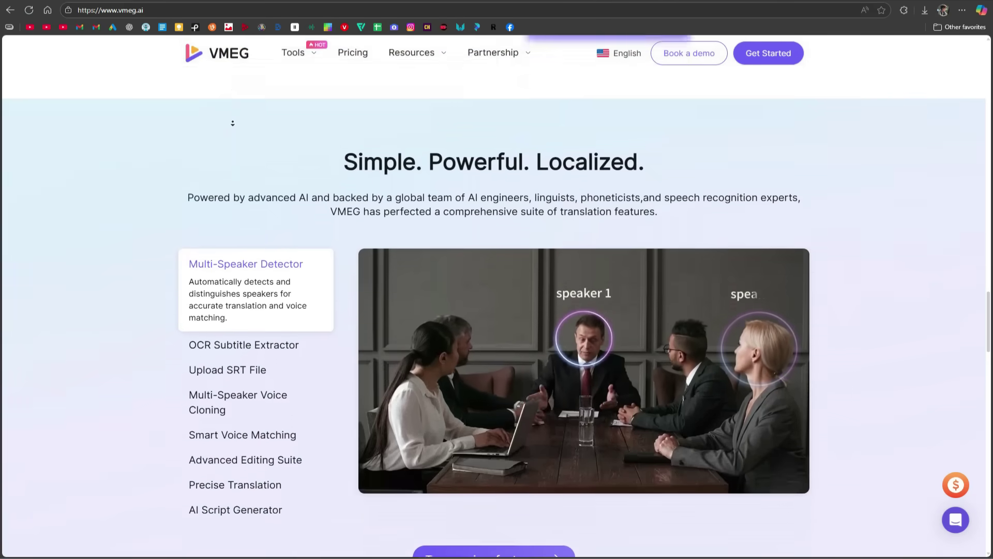